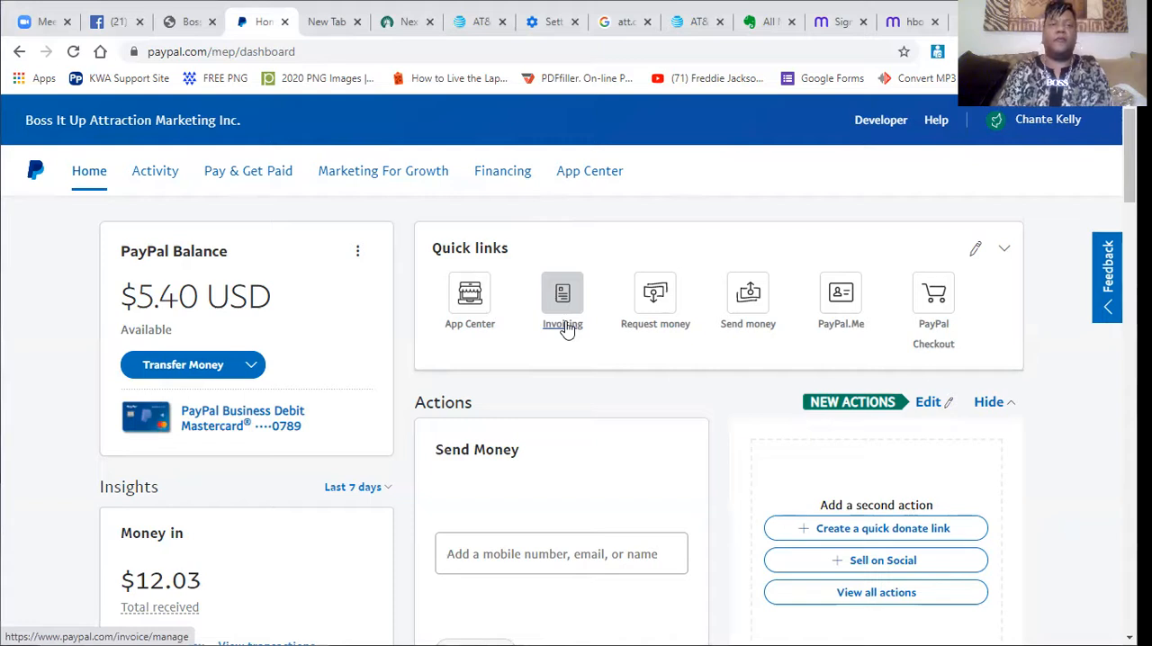
# Start a new invoice from the Invoicing page.
pyautogui.click(564, 317)
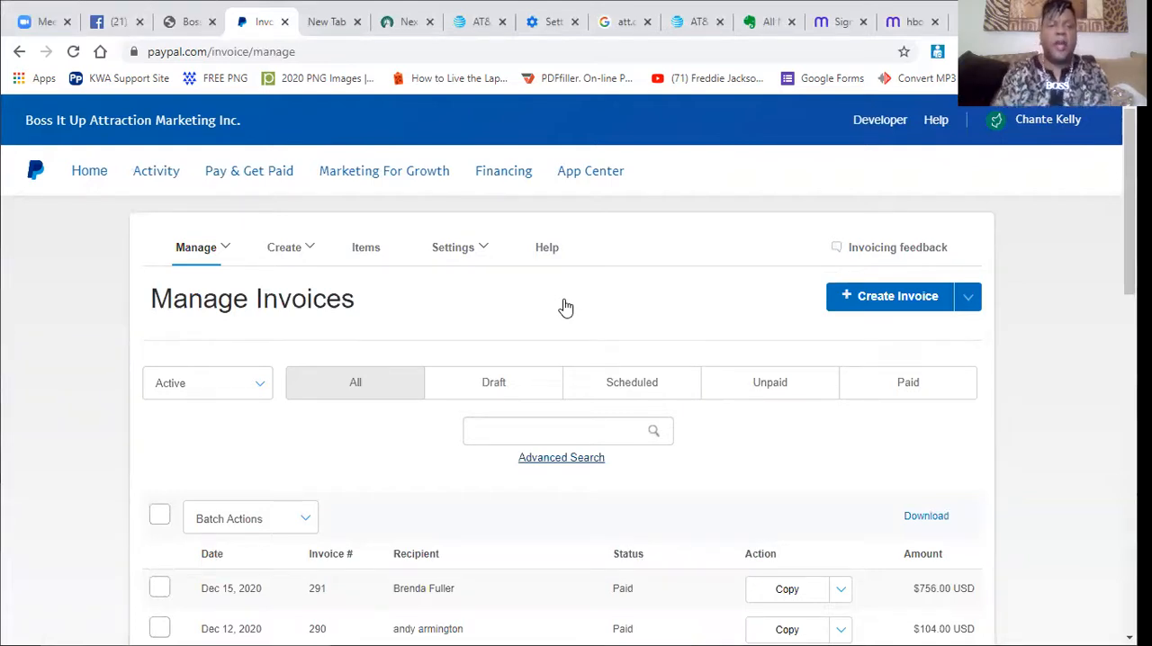
pyautogui.click(866, 302)
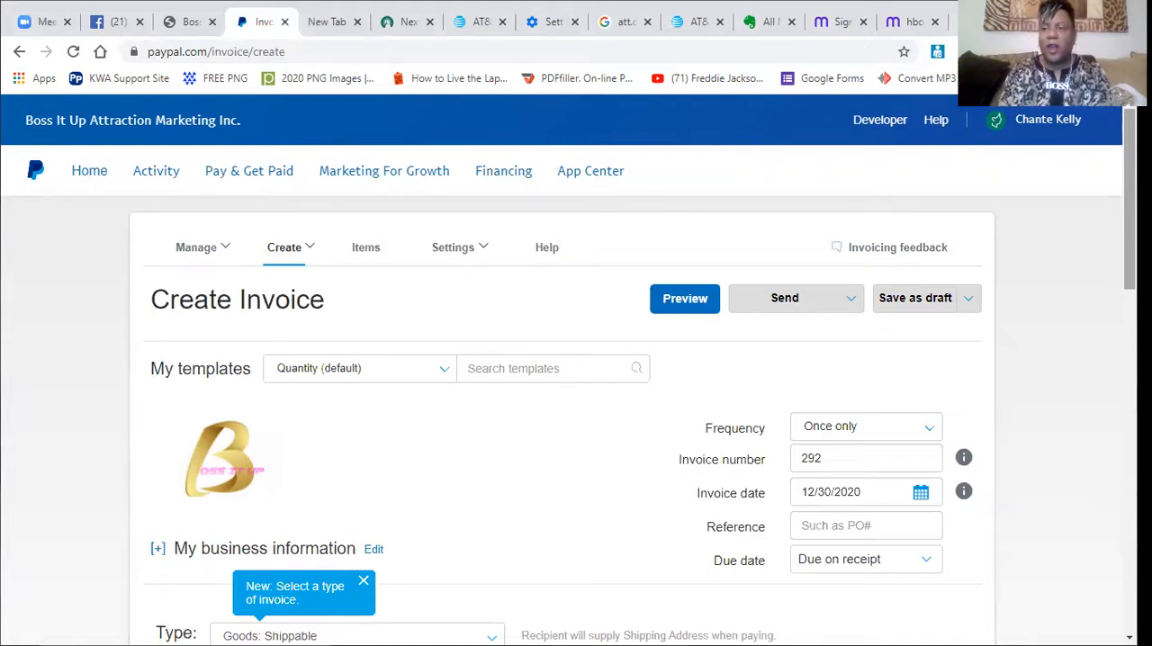
# Set the invoice type to Service.
pyautogui.scroll(-1, 630, 423)
pyautogui.scroll(-3, 630, 423)
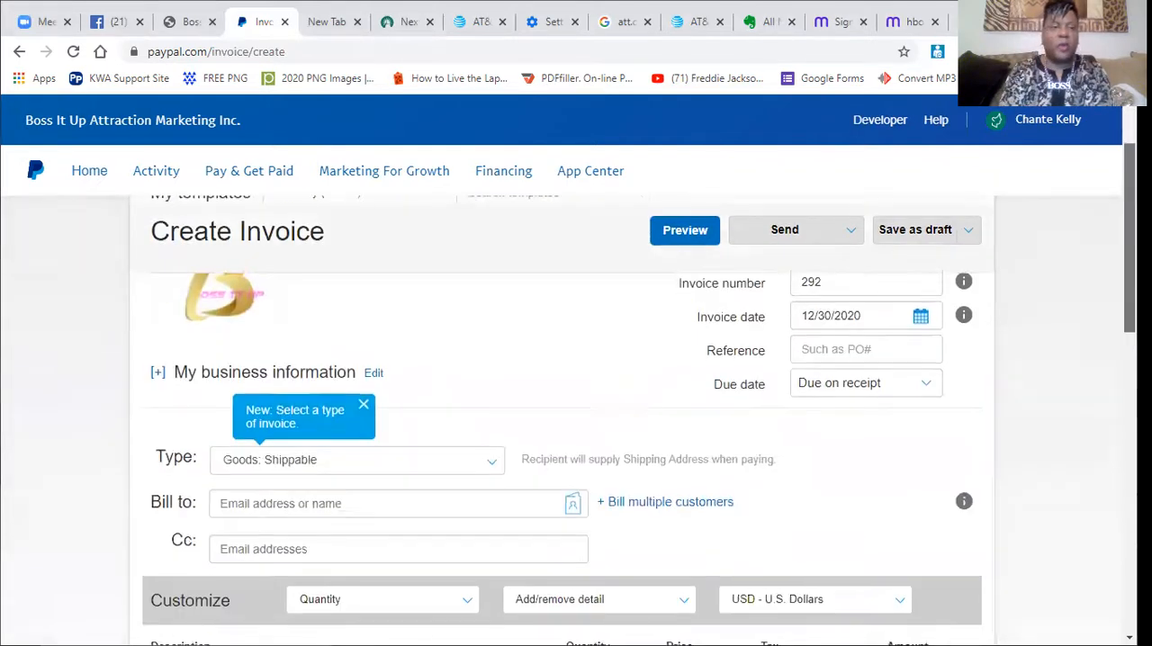
pyautogui.scroll(-1, 630, 423)
pyautogui.scroll(1, 630, 423)
pyautogui.scroll(-1, 630, 423)
pyautogui.scroll(1, 630, 423)
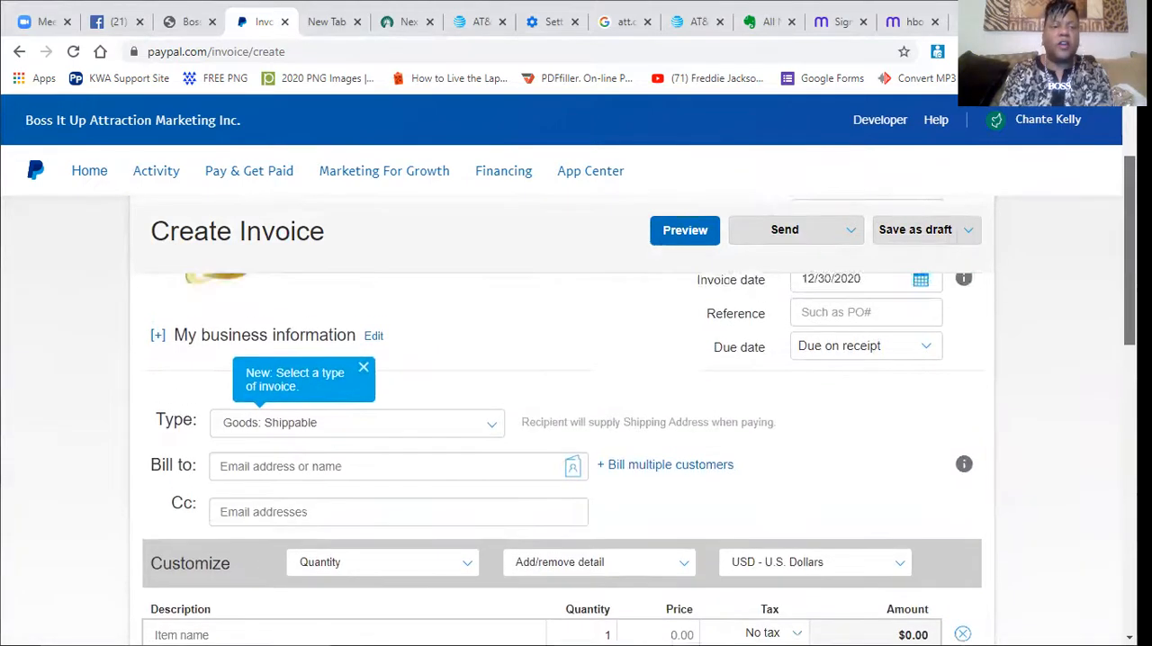
pyautogui.scroll(-2, 629, 423)
pyautogui.scroll(1, 360, 333)
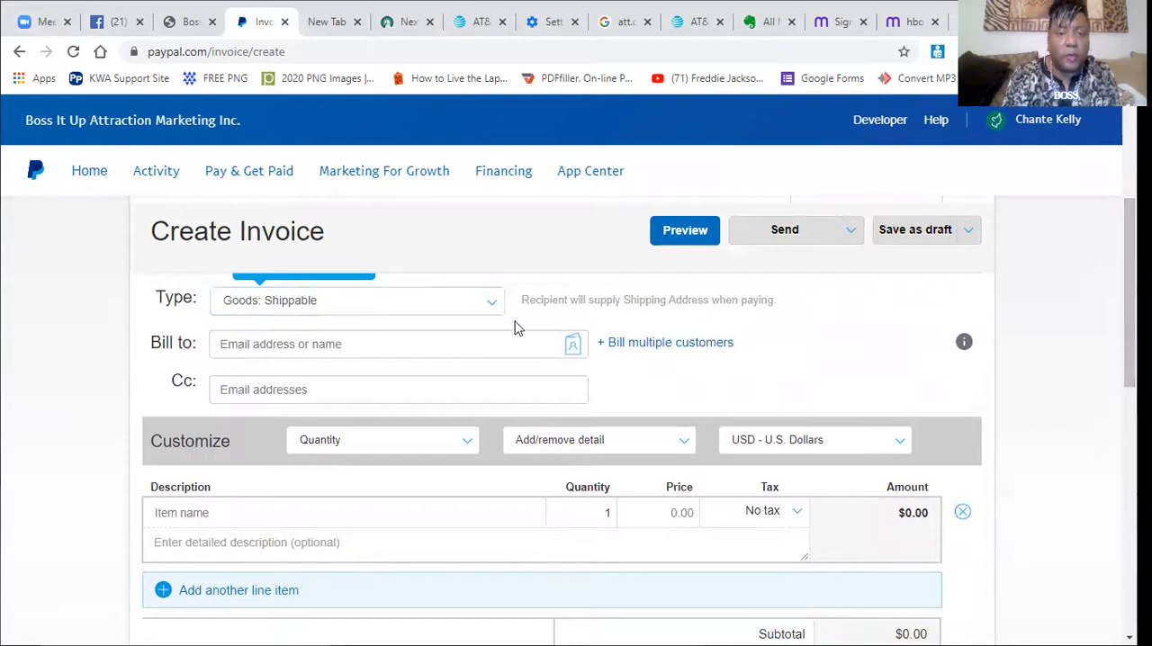
pyautogui.click(489, 309)
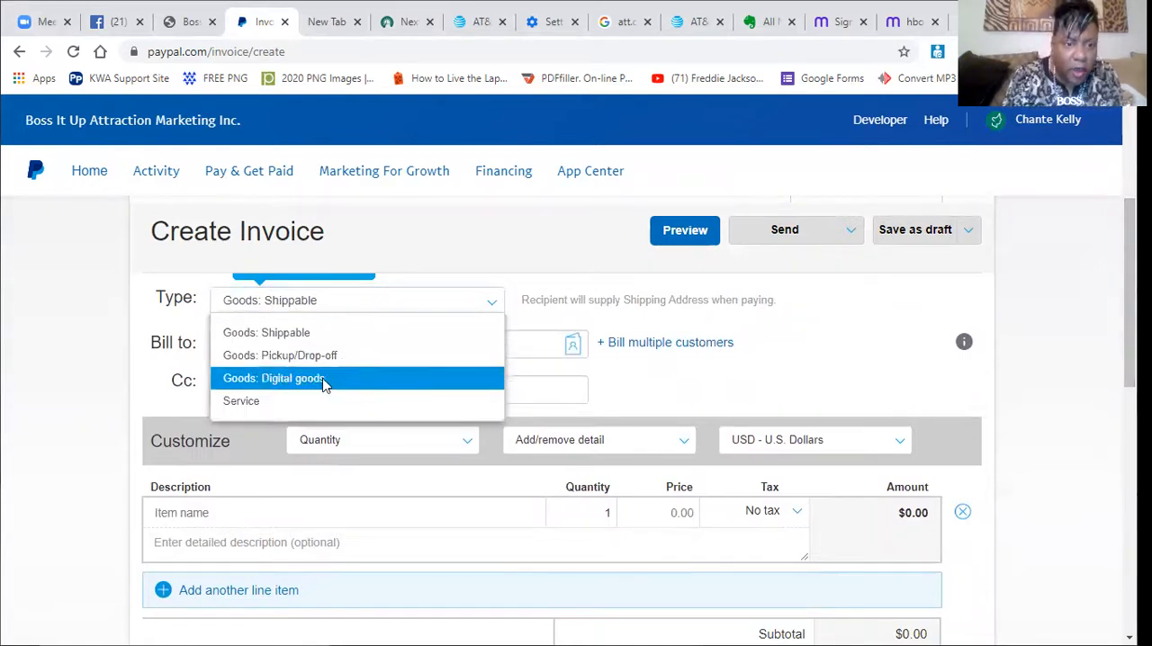
pyautogui.click(259, 405)
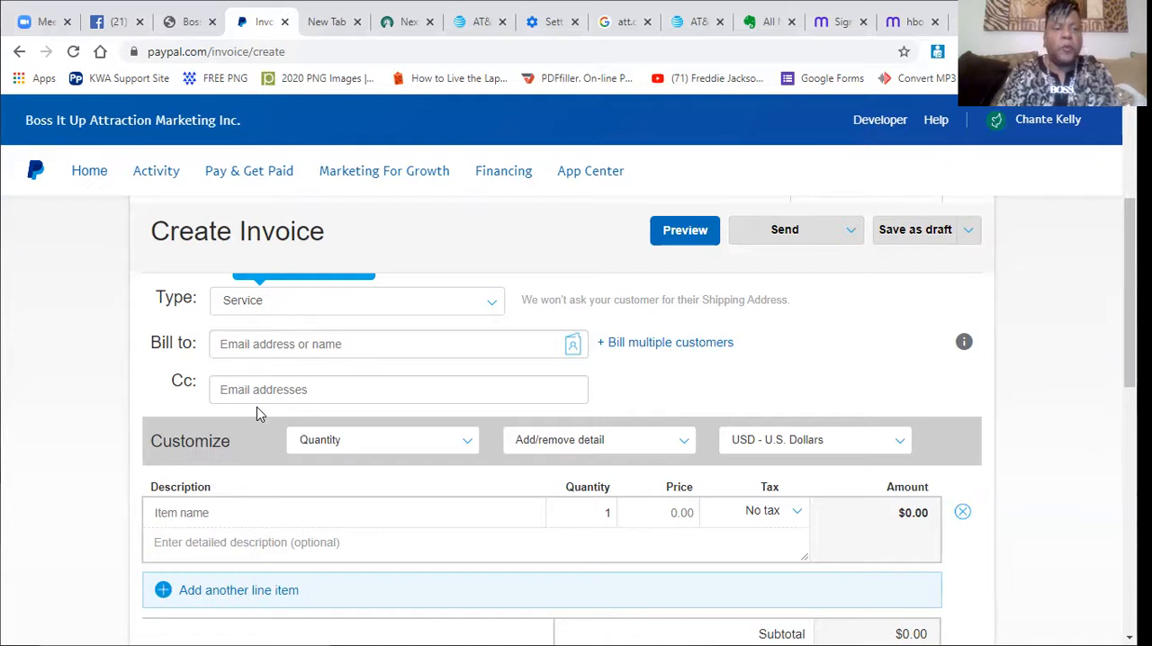
# Enter the customer's e-mail address as the bill-to recipient of the invoice.
pyautogui.click(234, 343)
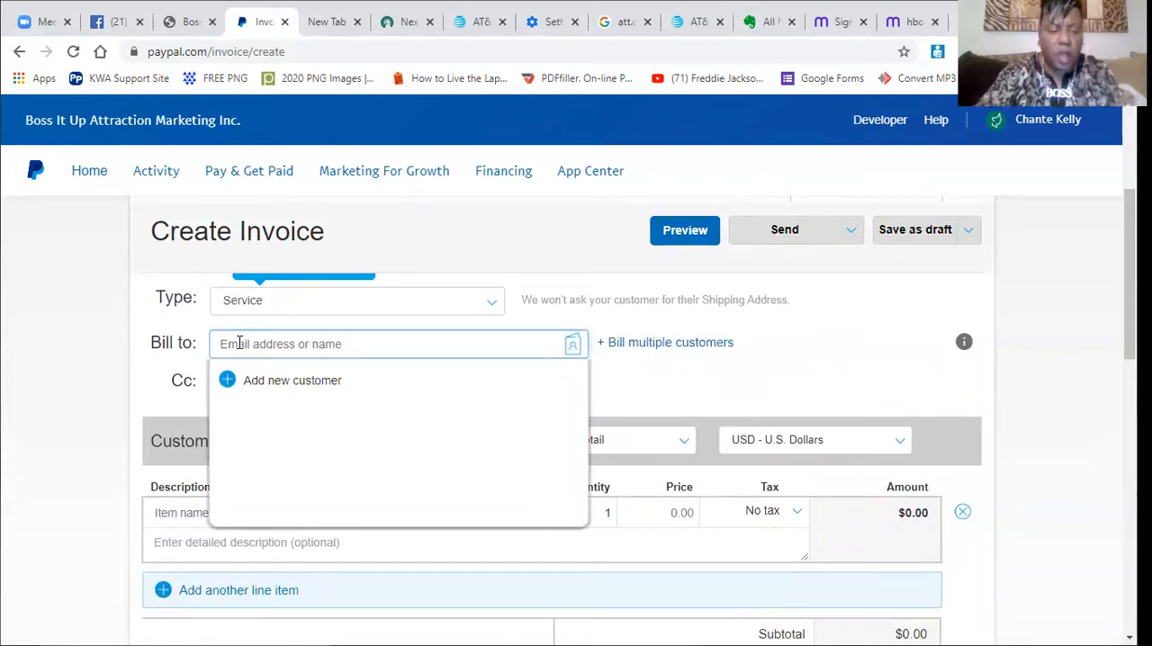
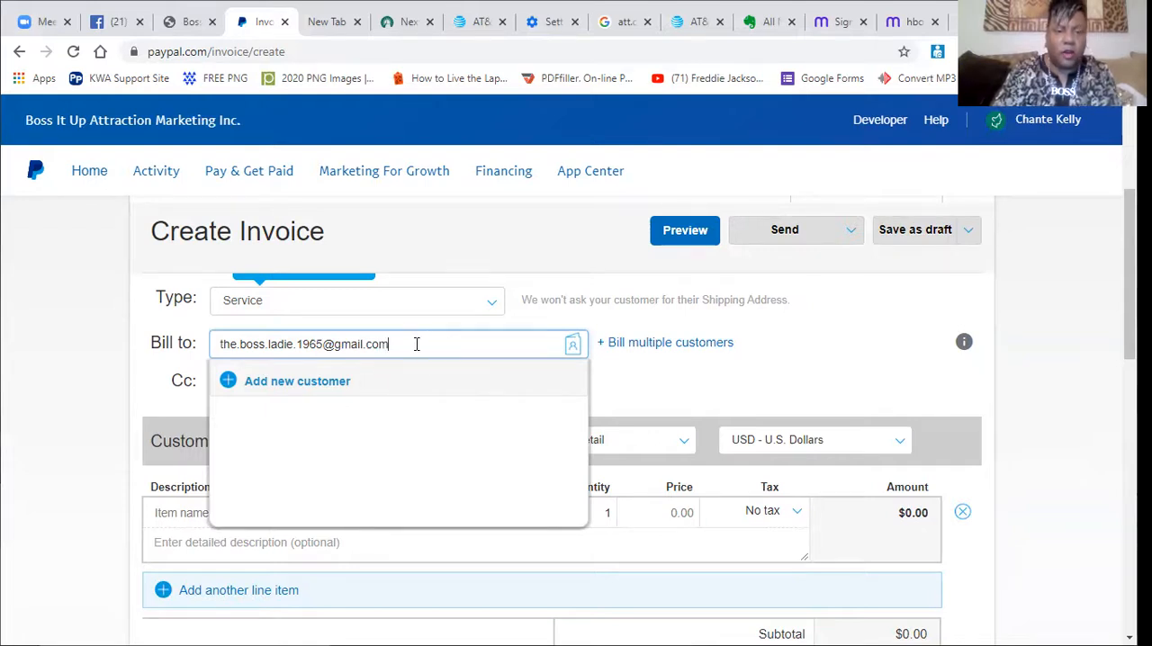
# Try to add the recipient as a new address book contact using the saved autofill details, and return to the invoice.
pyautogui.click(576, 354)
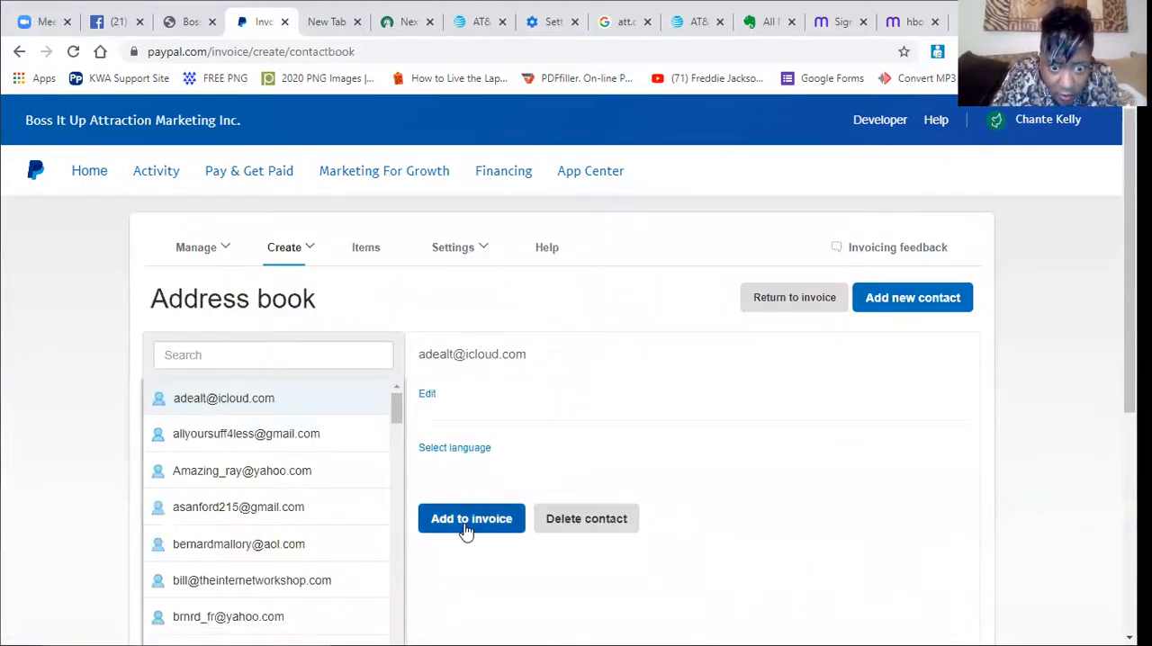
pyautogui.click(886, 302)
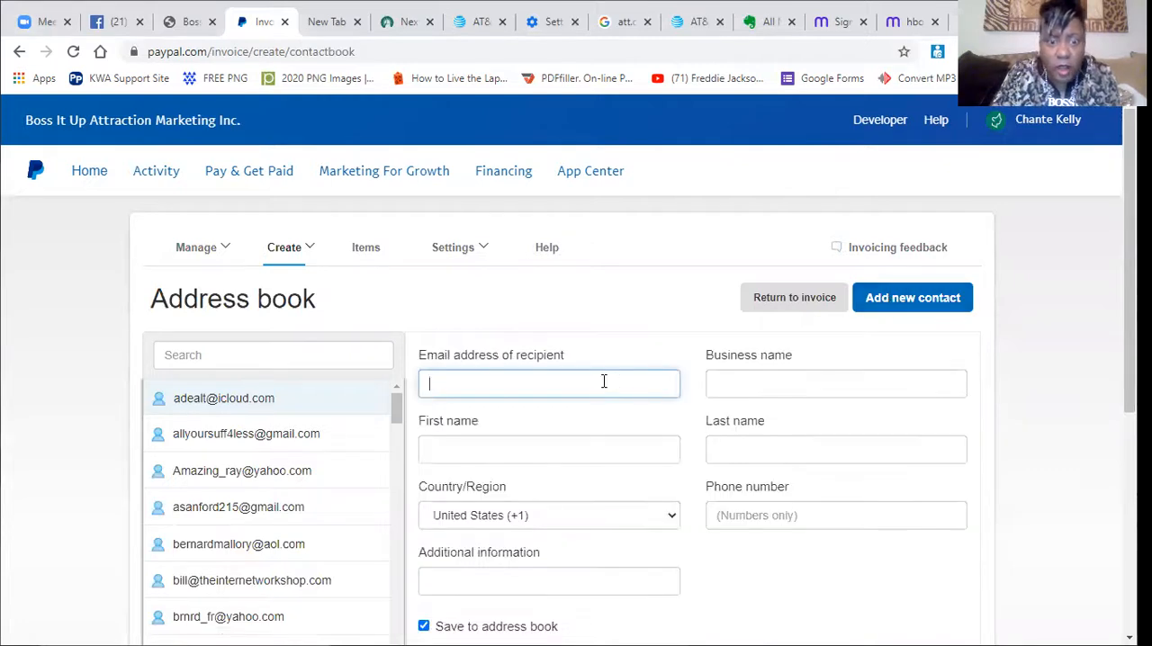
pyautogui.click(458, 381)
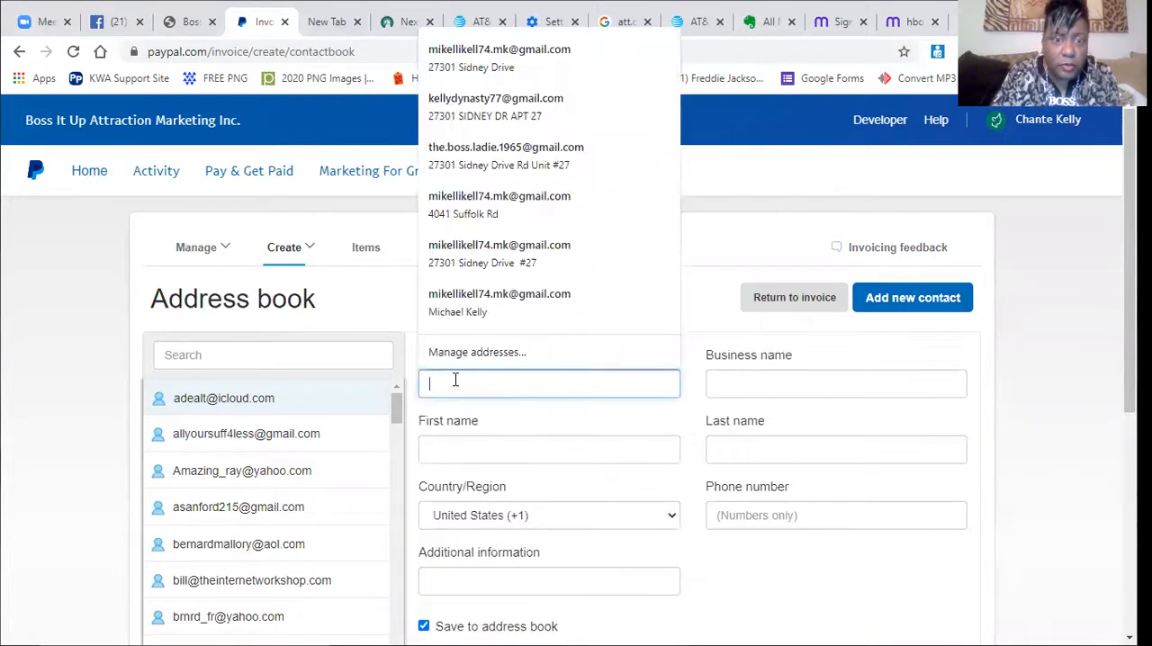
pyautogui.click(475, 167)
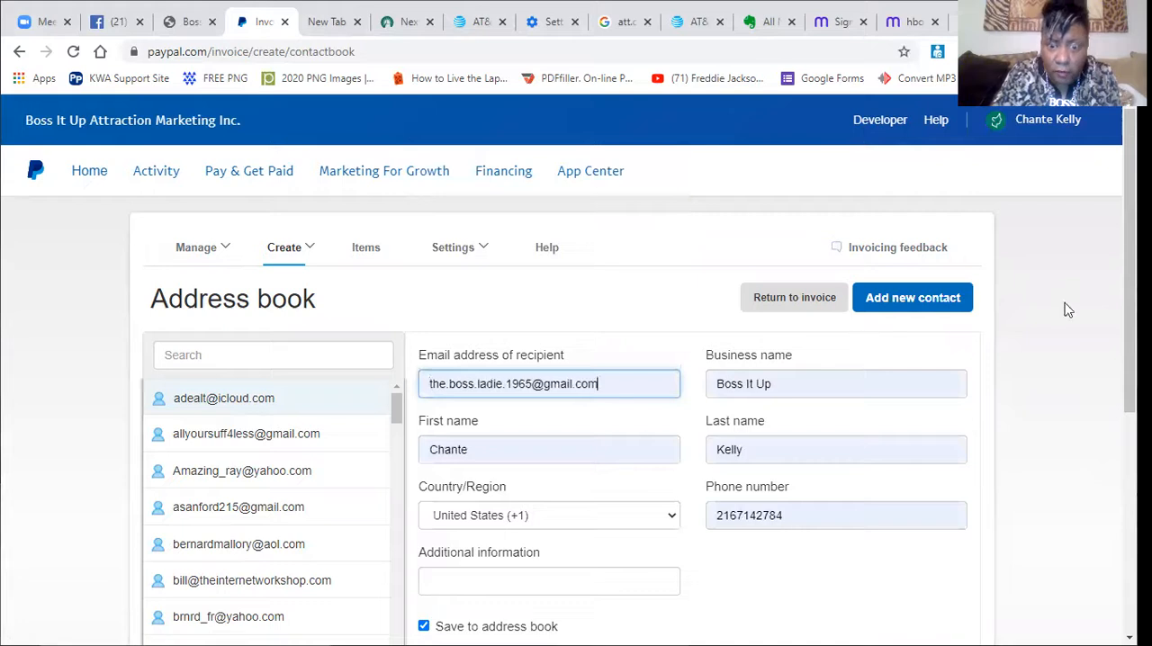
pyautogui.moveTo(1129, 304); pyautogui.dragTo(1021, 301)
pyautogui.click(886, 306)
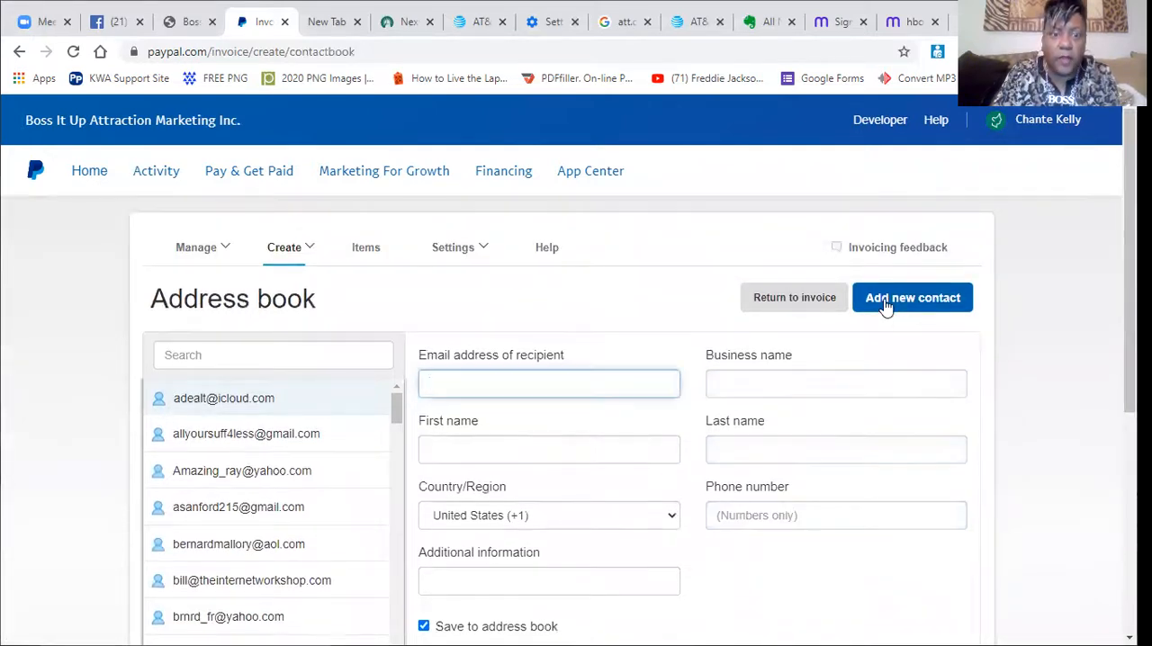
pyautogui.click(891, 305)
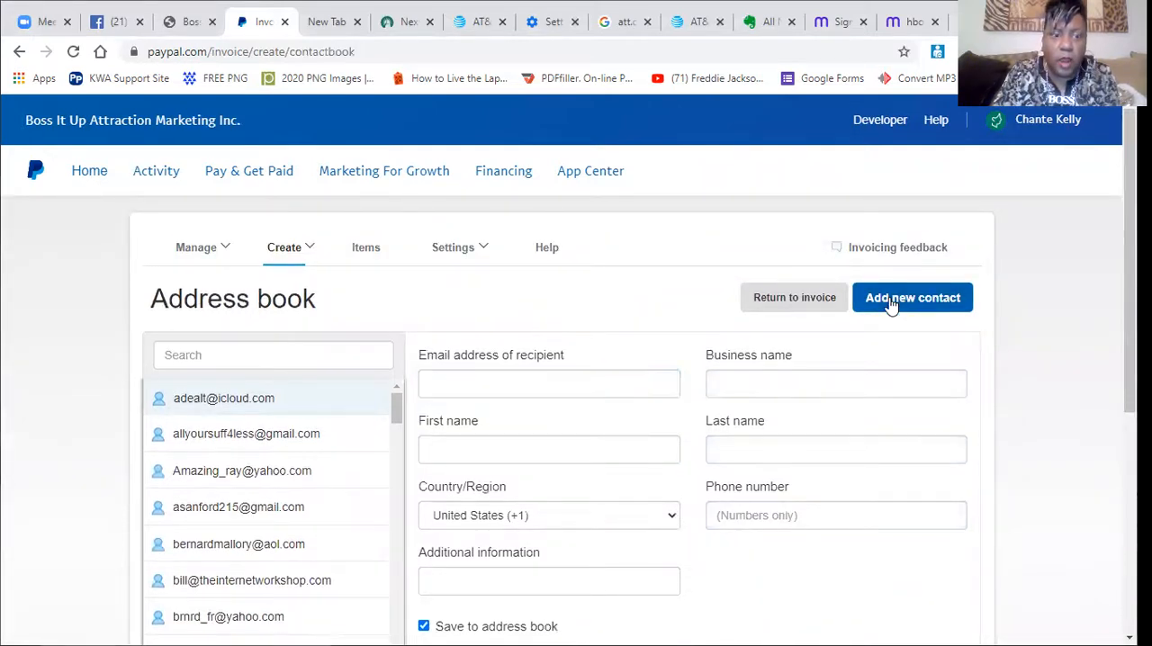
pyautogui.moveTo(221, 255)
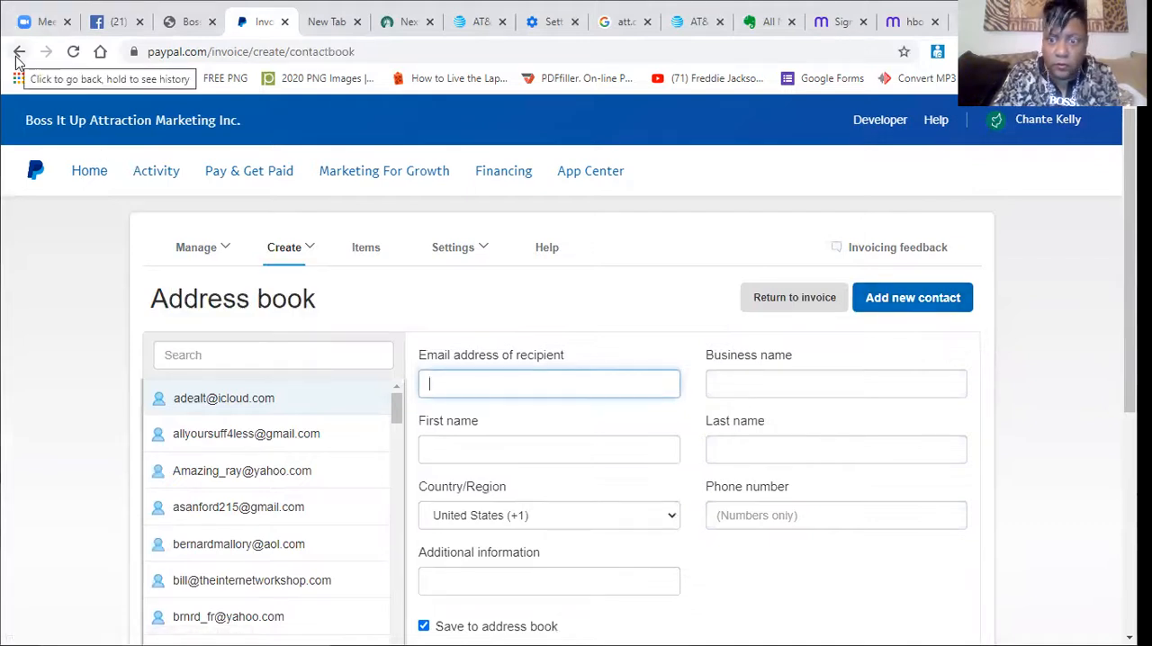
pyautogui.click(781, 307)
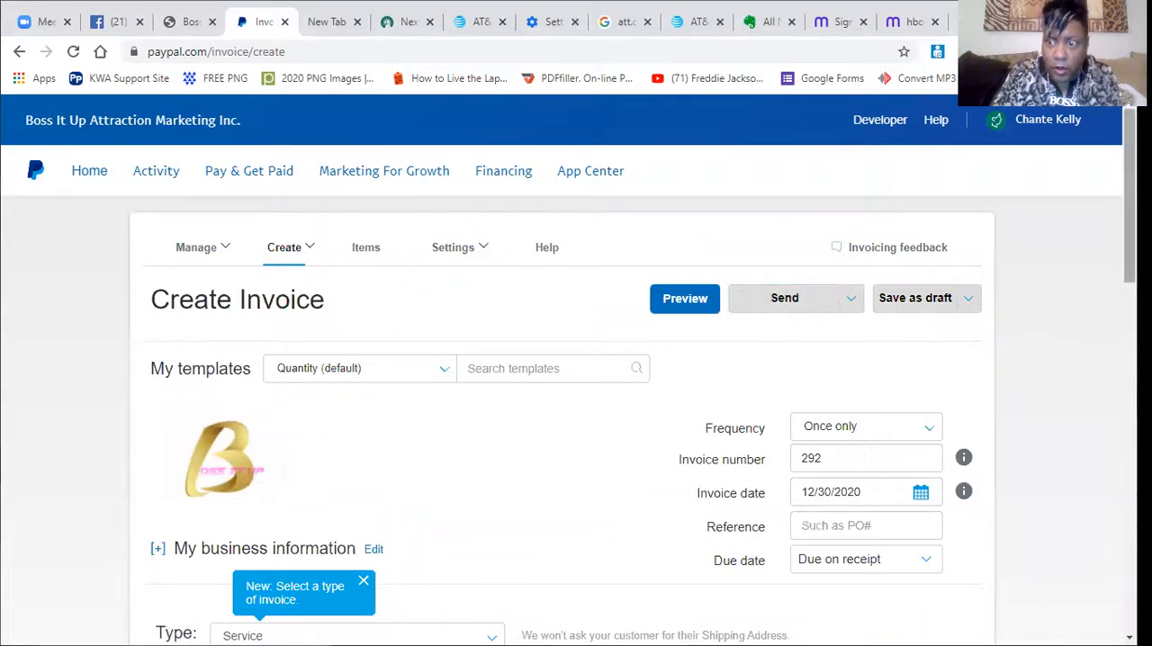
# Choose Quantity as the line-item format in the invoice's Customize options.
pyautogui.scroll(-3, 576, 414)
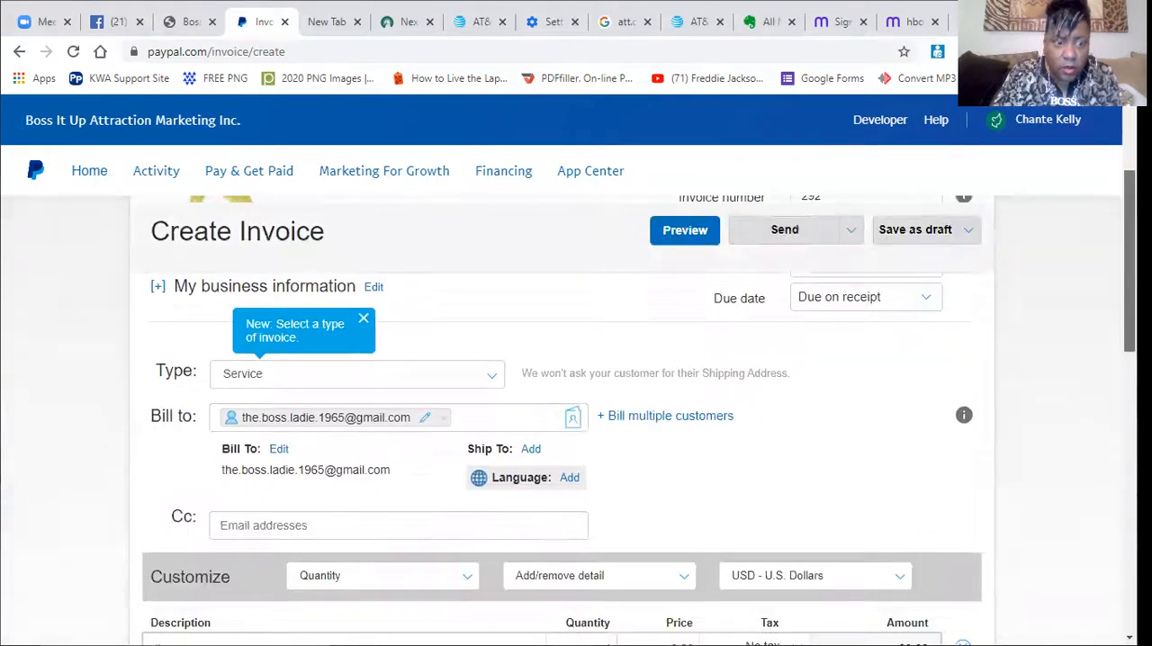
pyautogui.scroll(-1, 575, 414)
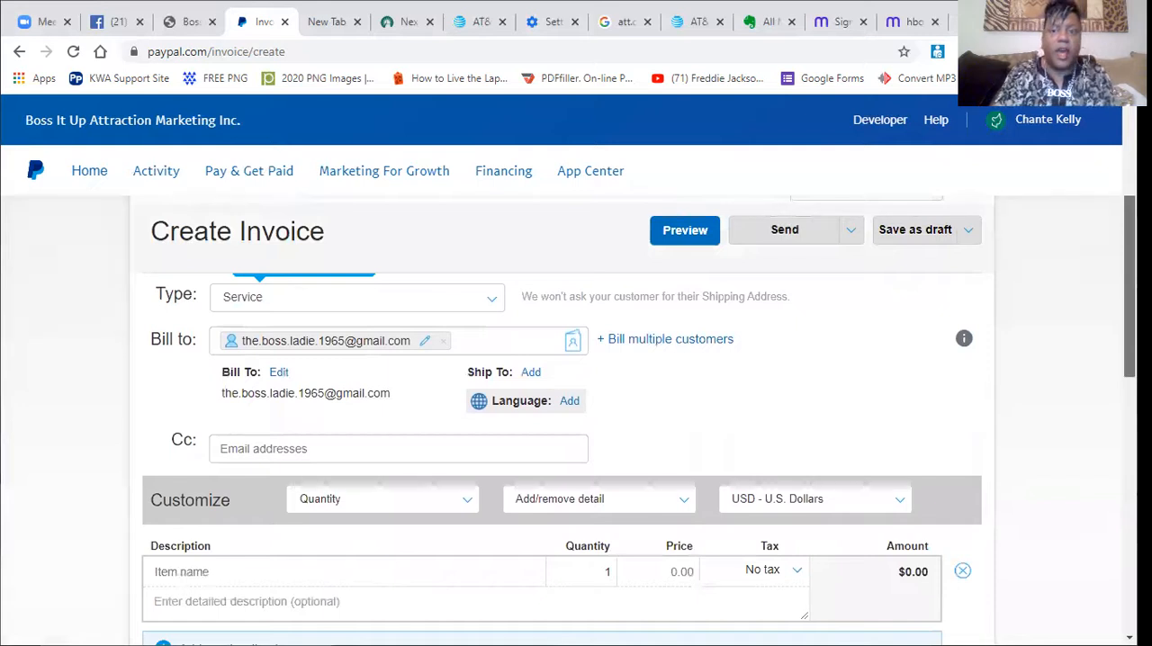
pyautogui.scroll(1, 638, 416)
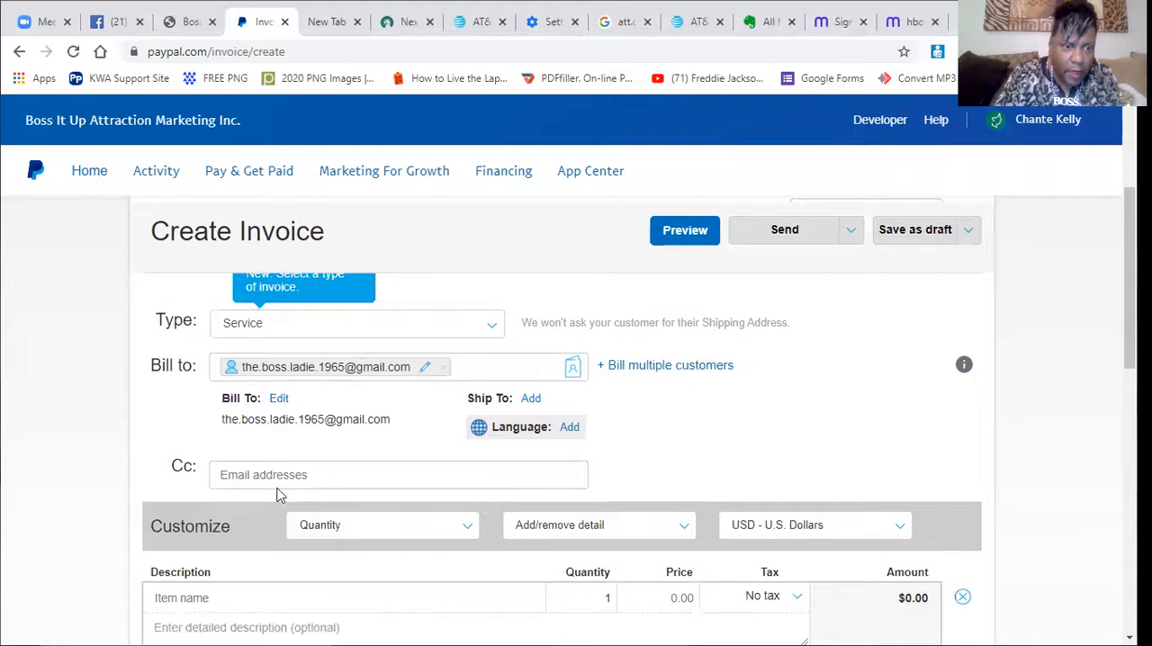
pyautogui.click(241, 477)
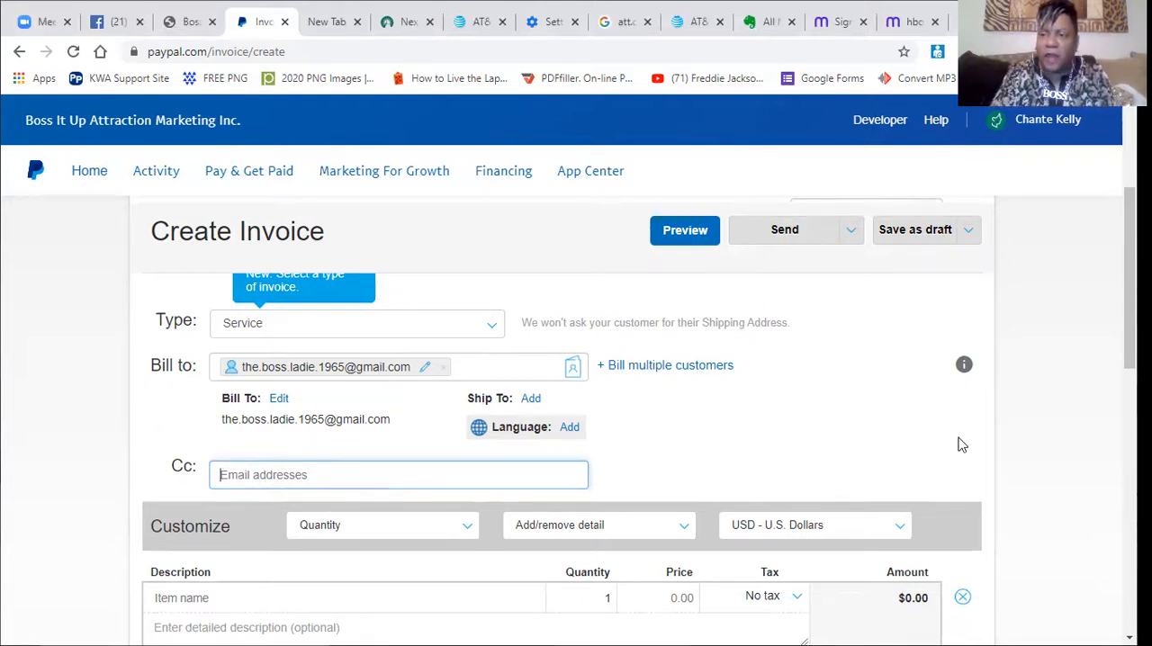
pyautogui.scroll(-2, 1129, 279)
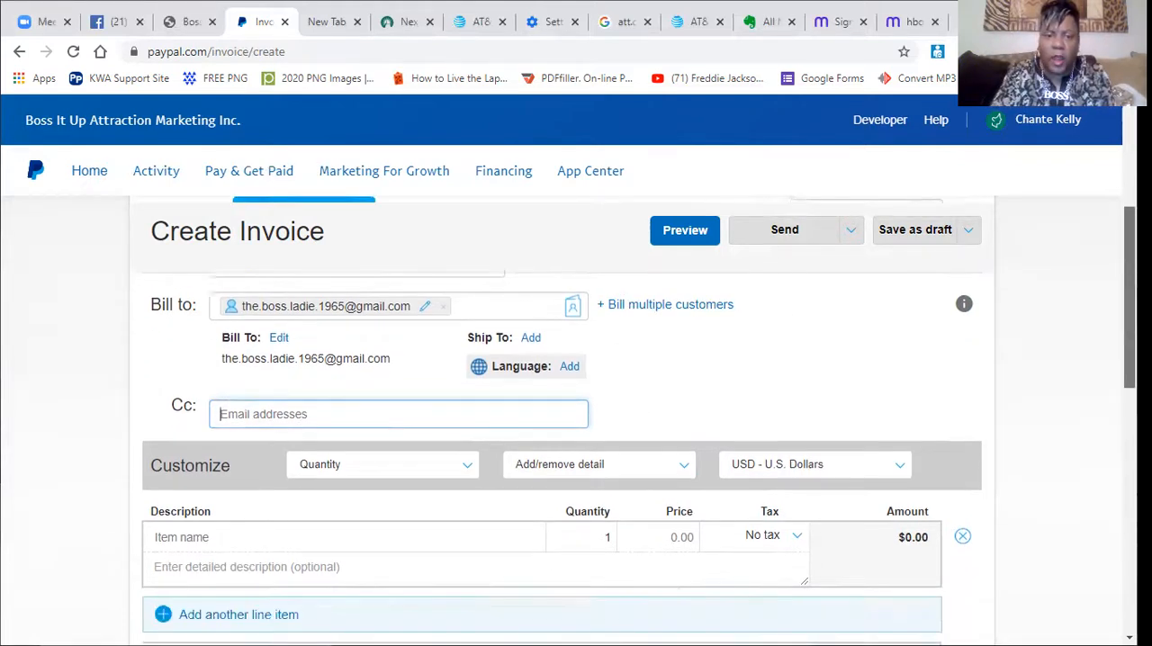
pyautogui.scroll(-1, 1129, 279)
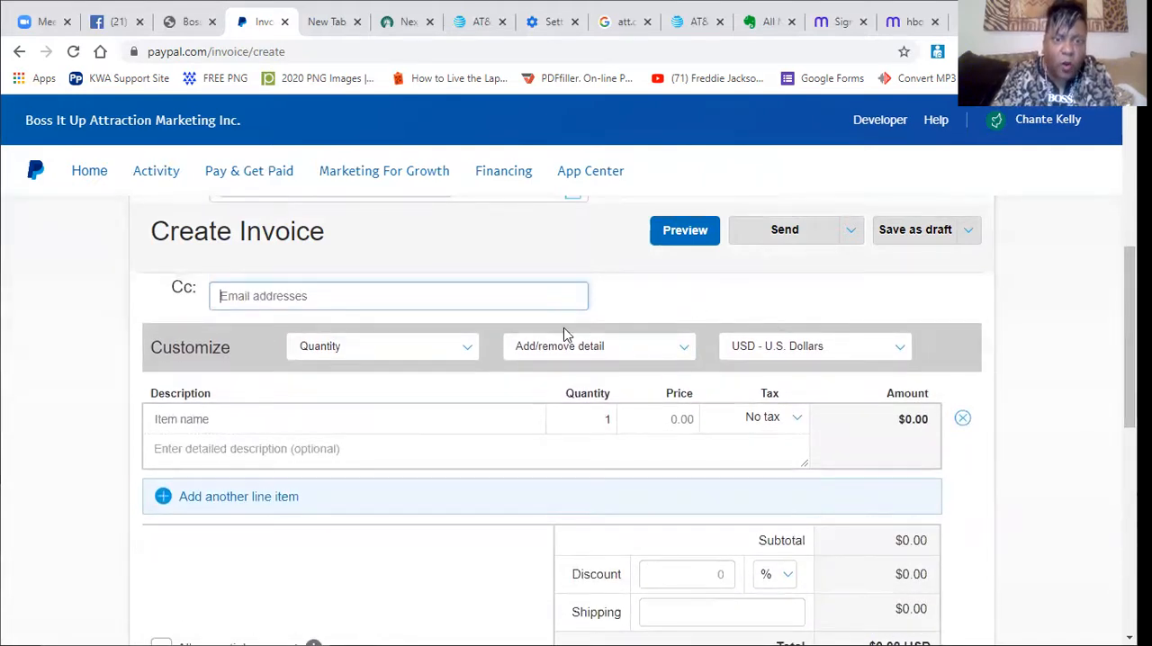
pyautogui.click(467, 351)
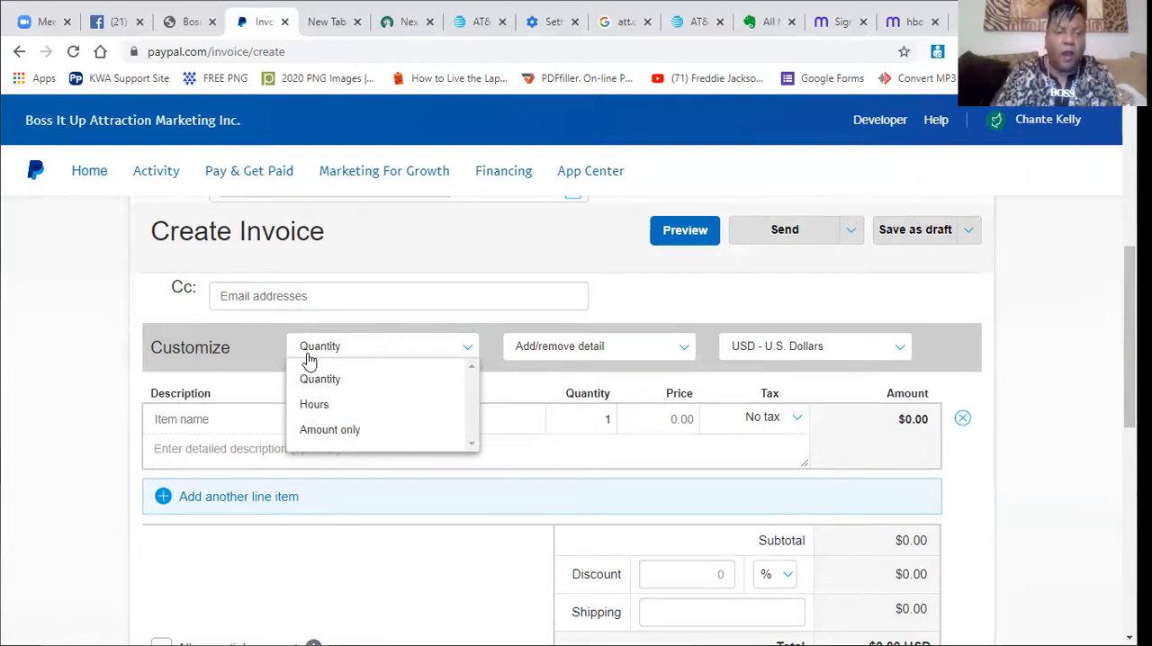
pyautogui.click(333, 389)
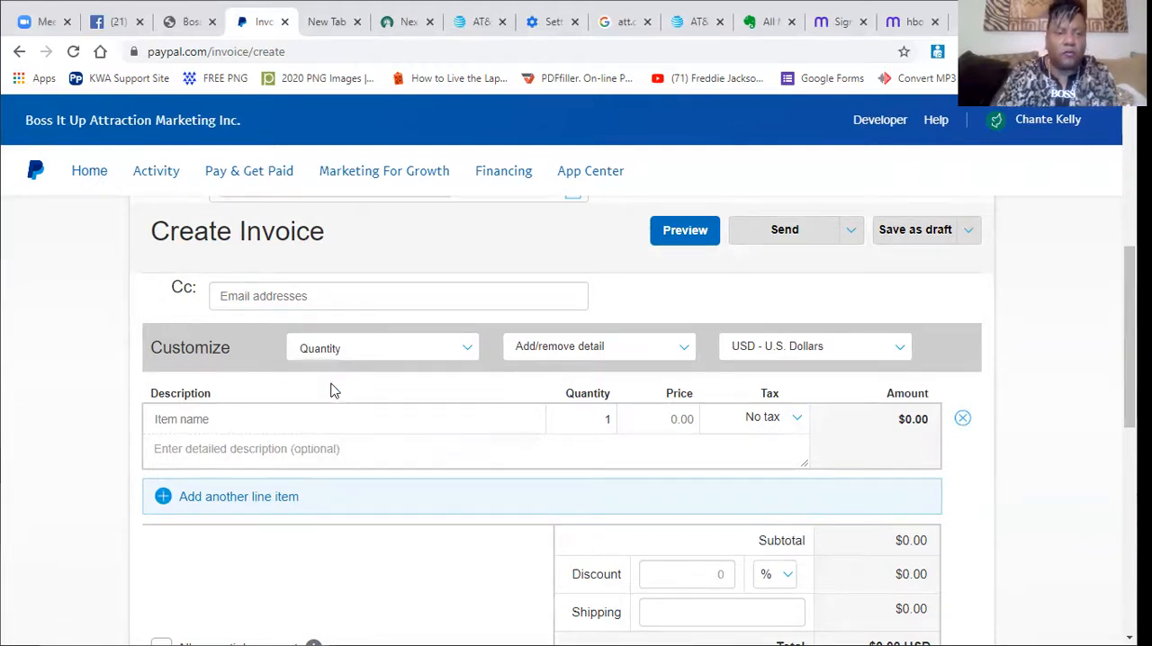
# Name the first line item "Monthly Membership" and enter "DONATION" as its detailed description.
pyautogui.click(172, 420)
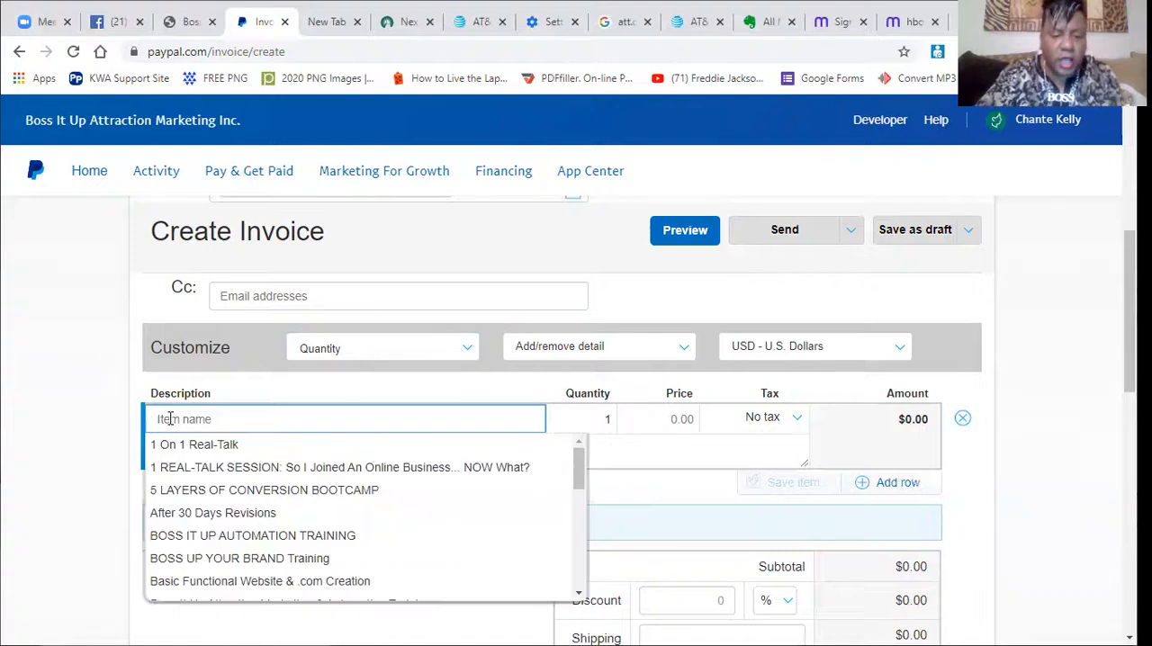
pyautogui.write('Membership')
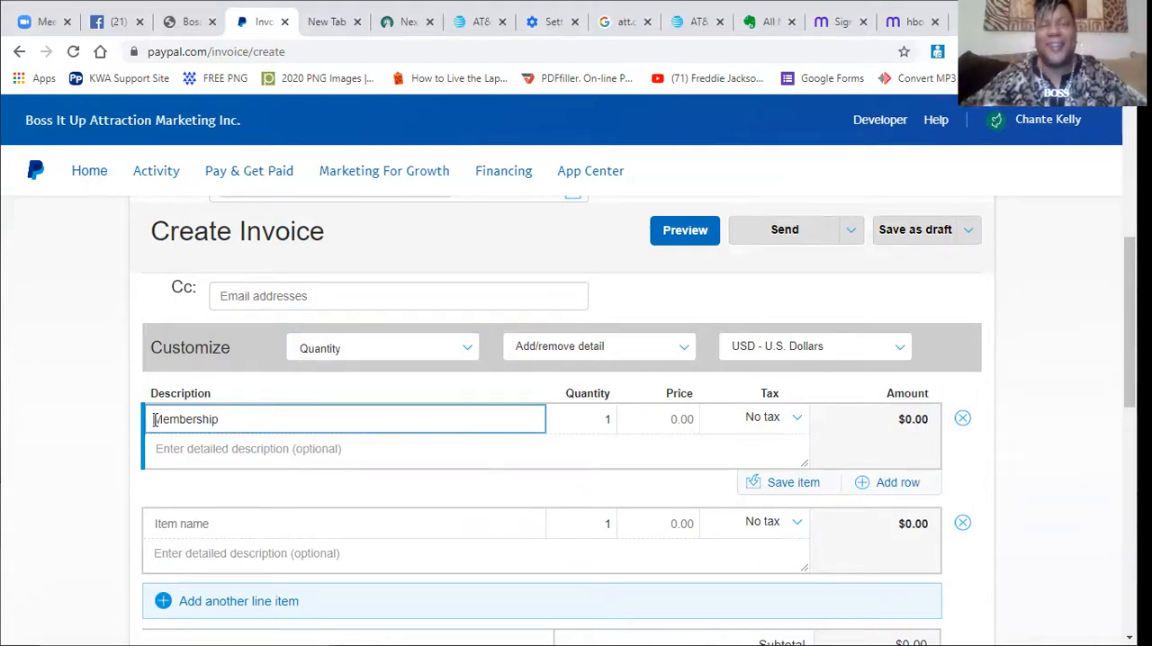
pyautogui.click(154, 419)
pyautogui.write('Monthly')
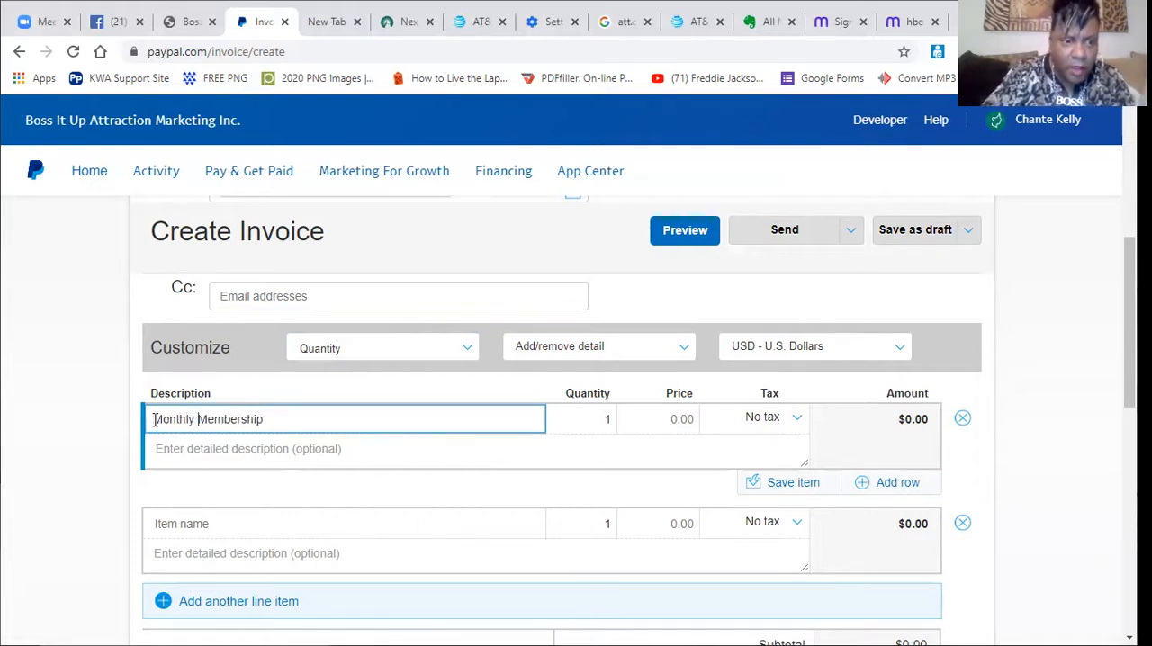
pyautogui.click(173, 457)
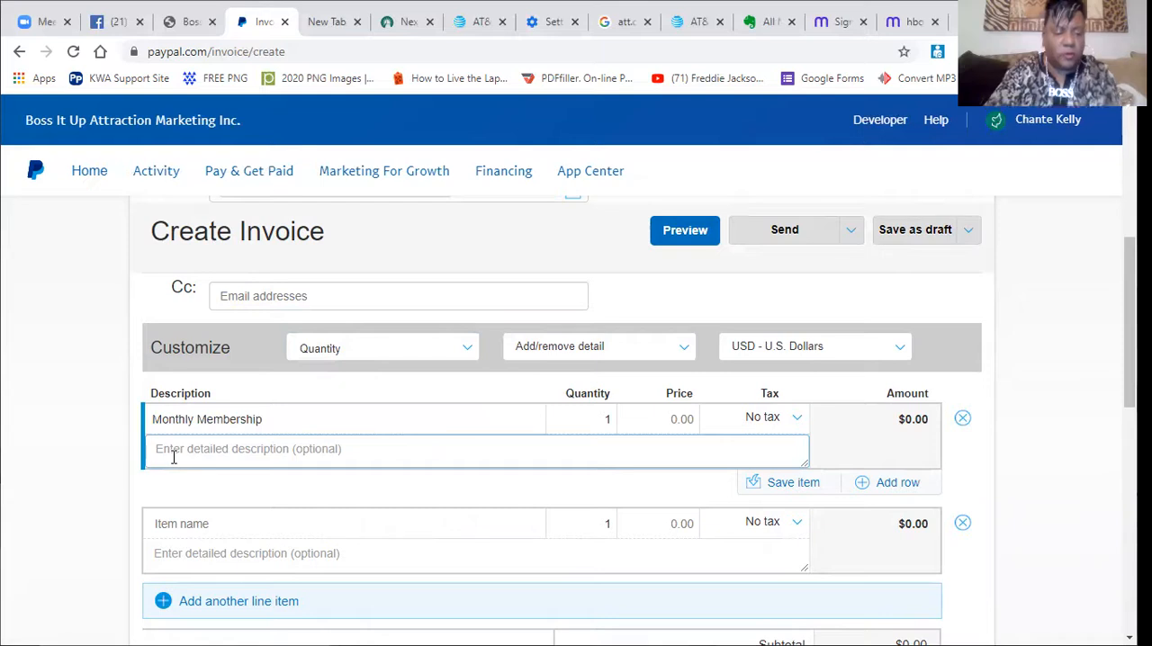
pyautogui.write('DONATION')
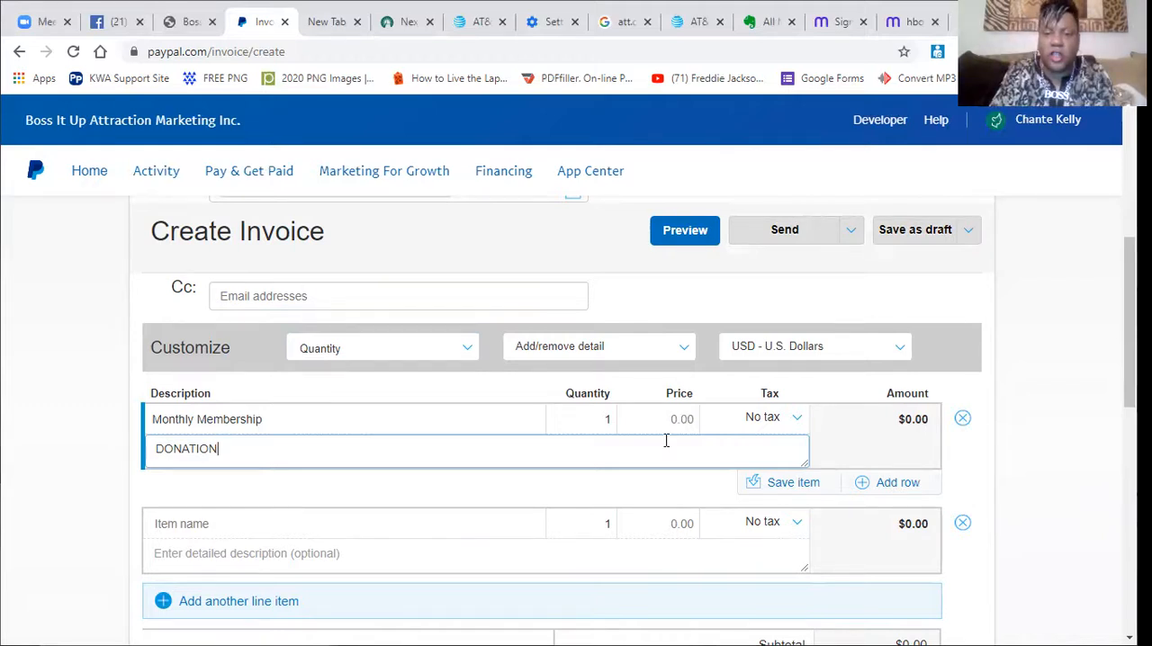
# Set the price of the Monthly Membership item to 100.
pyautogui.click(687, 419)
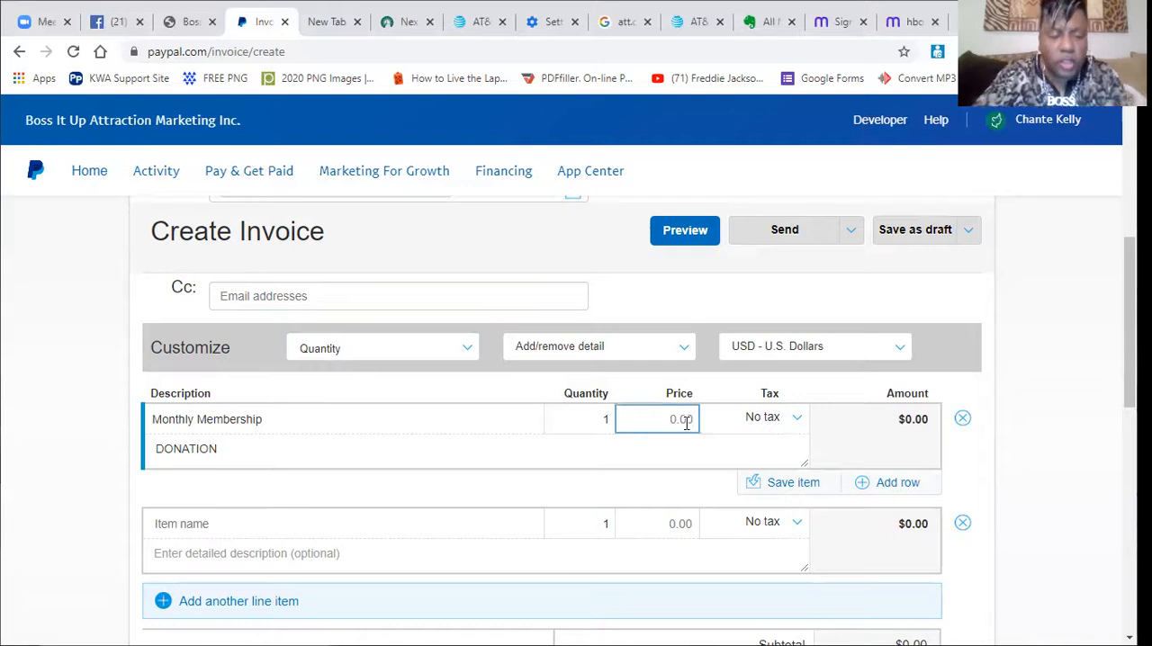
pyautogui.press('BackSpace')
pyautogui.write('100')
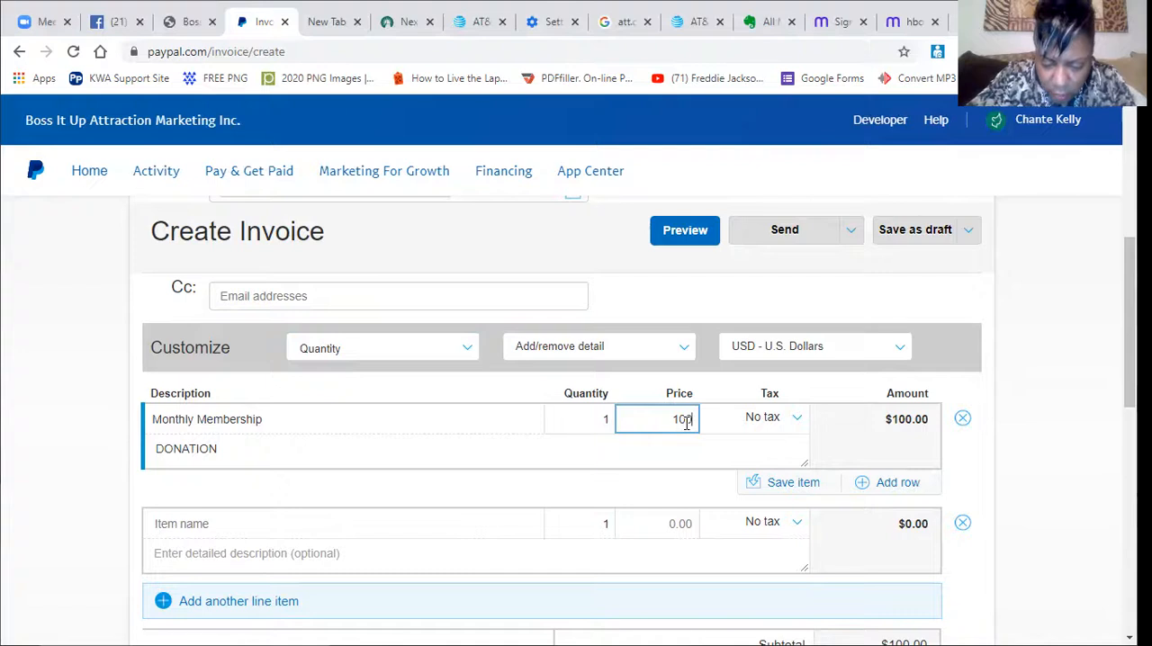
pyautogui.write('.00')
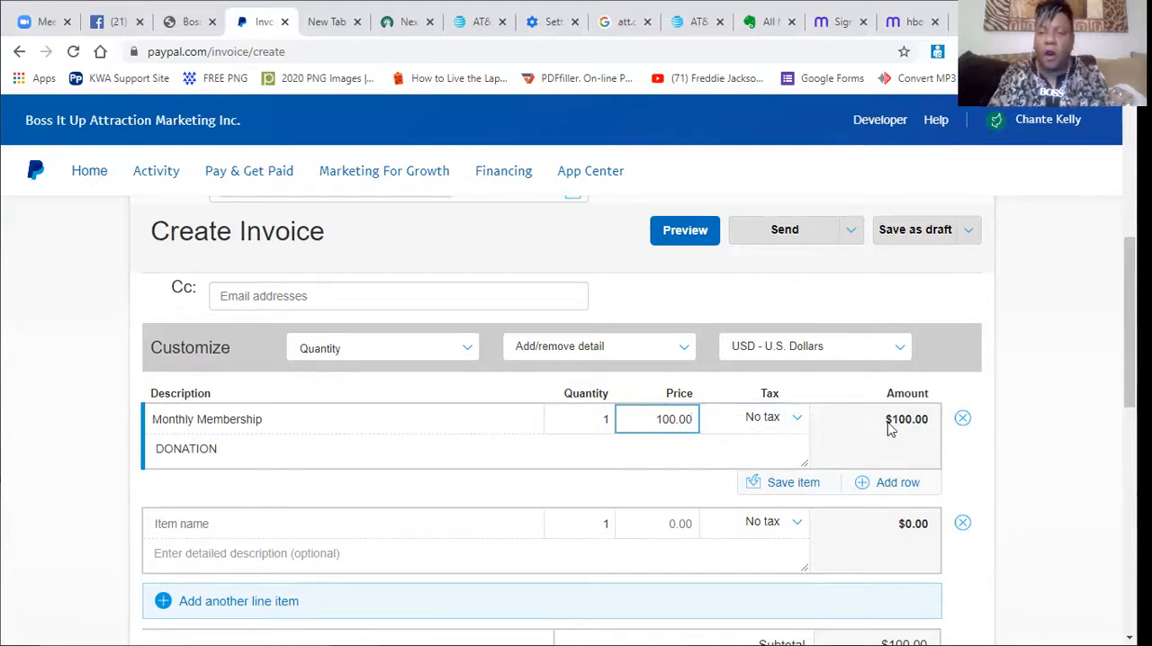
# Try quantities of 2 and 5 for the Monthly Membership item, and set the quantity back to 1.
pyautogui.click(609, 420)
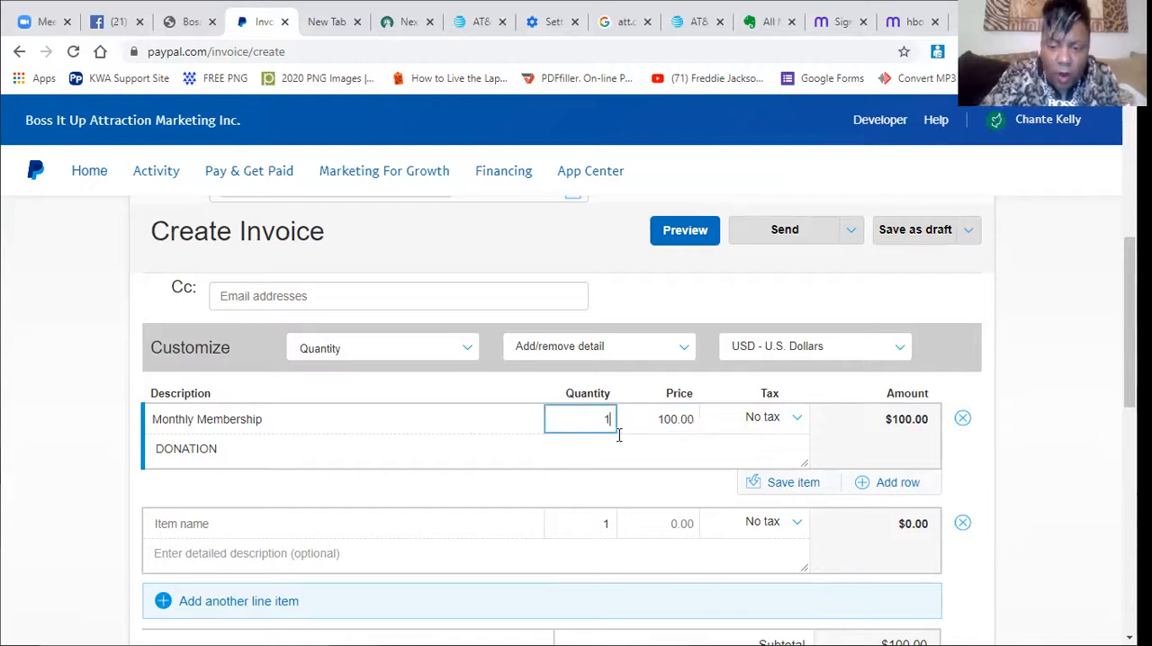
pyautogui.press('BackSpace')
pyautogui.write('2')
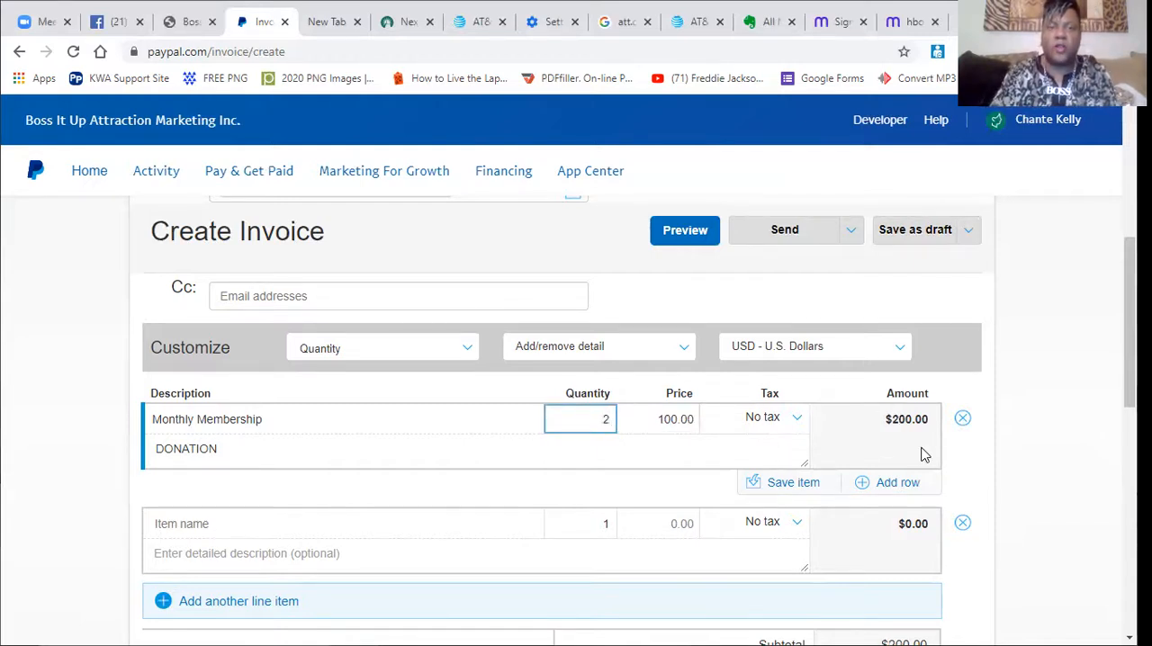
pyautogui.press('BackSpace')
pyautogui.write('5')
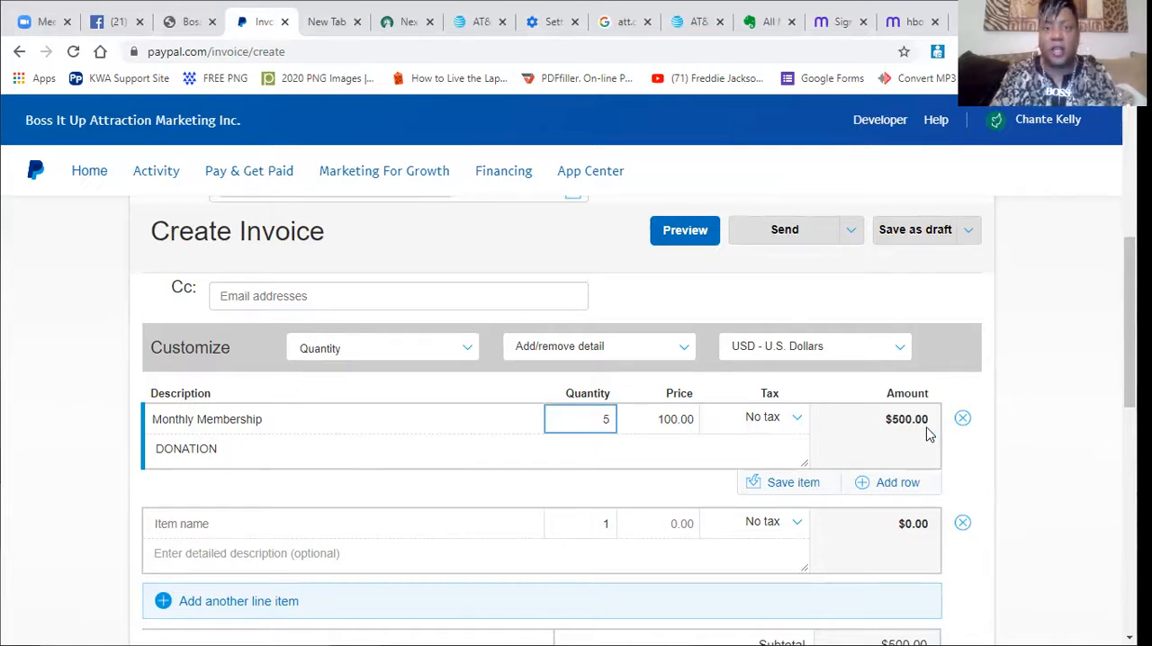
pyautogui.press('BackSpace')
pyautogui.write('1')
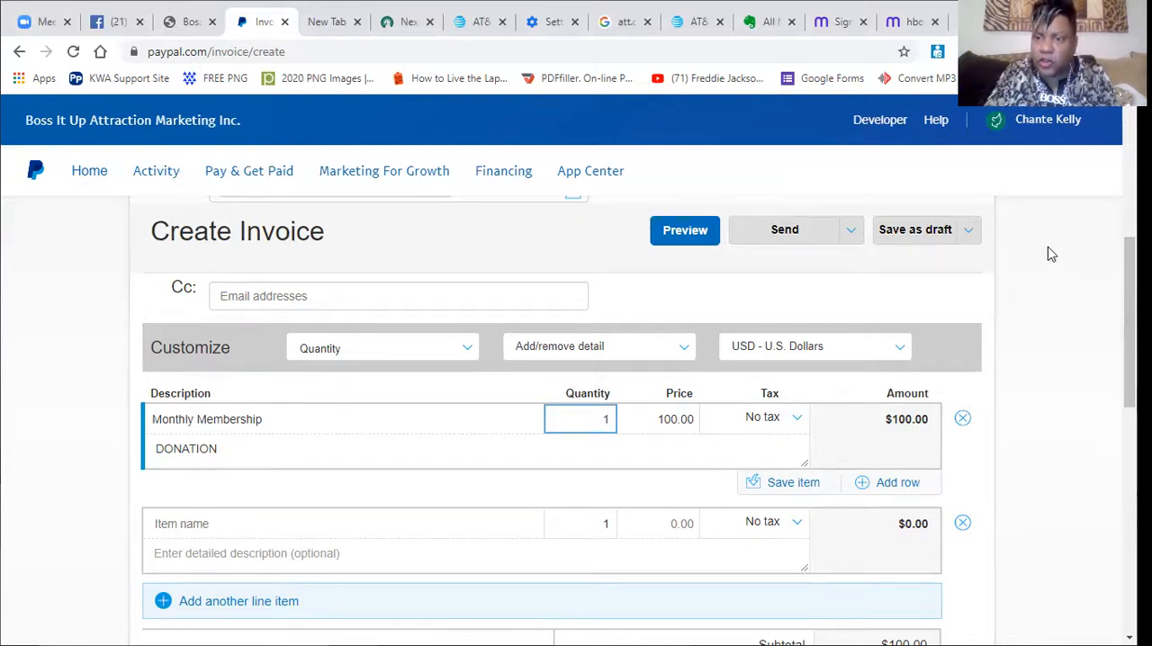
# Preview the invoice, review its details and sending options, and return to editing it.
pyautogui.moveTo(1129, 310); pyautogui.dragTo(1129, 342)
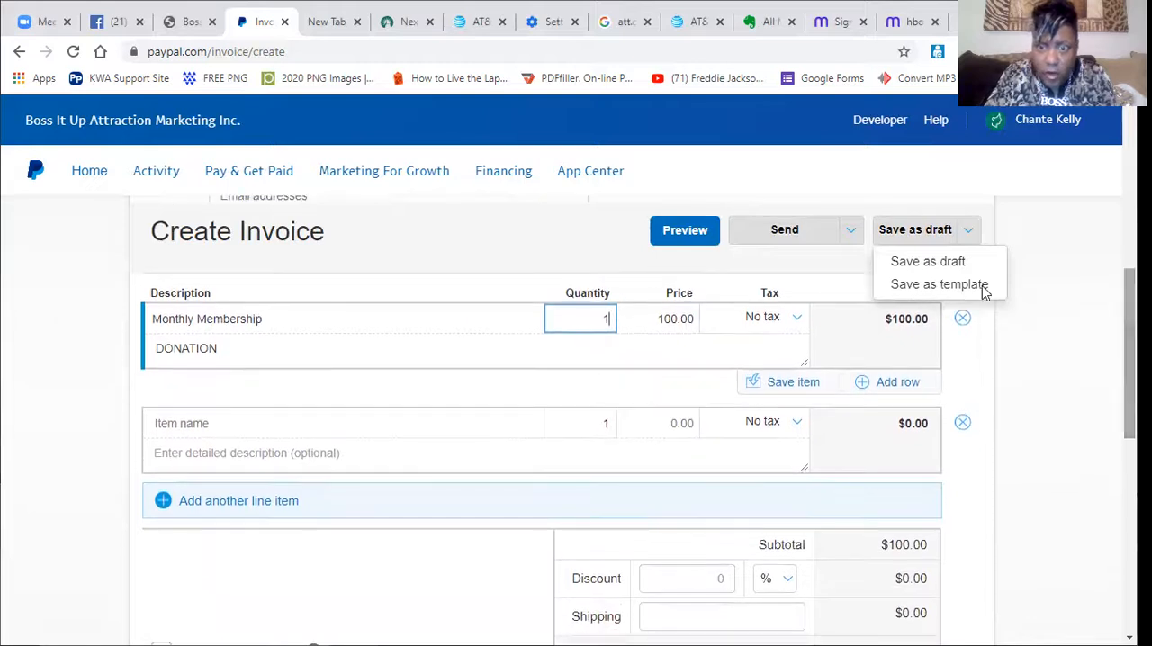
pyautogui.click(684, 232)
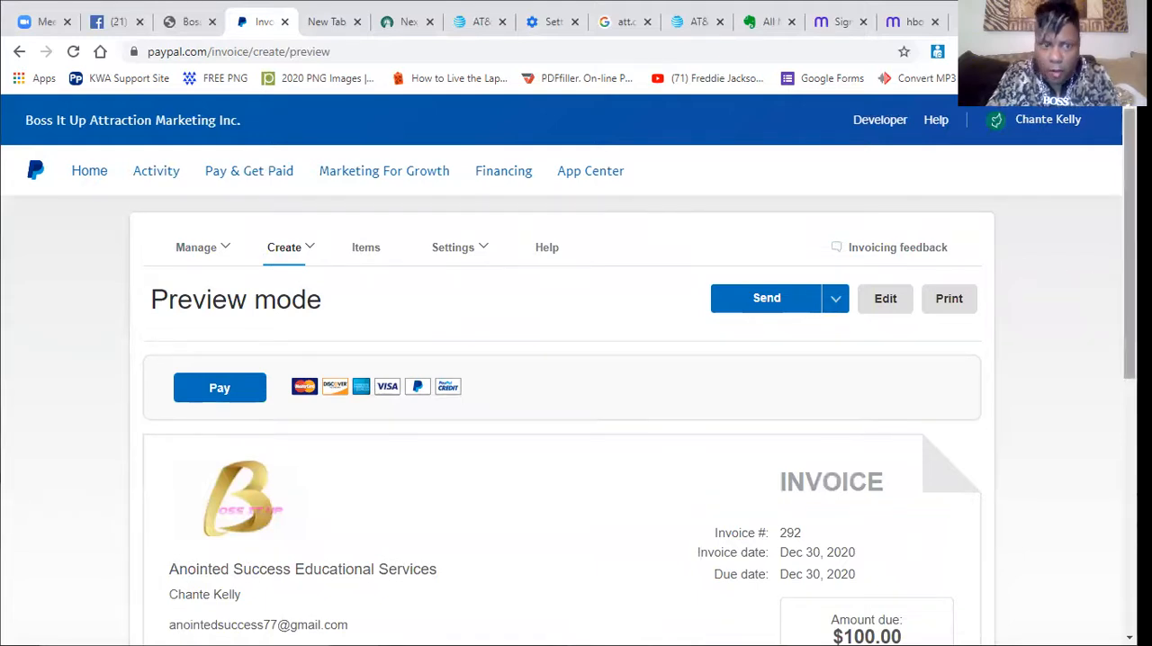
pyautogui.scroll(-2, 1128, 270)
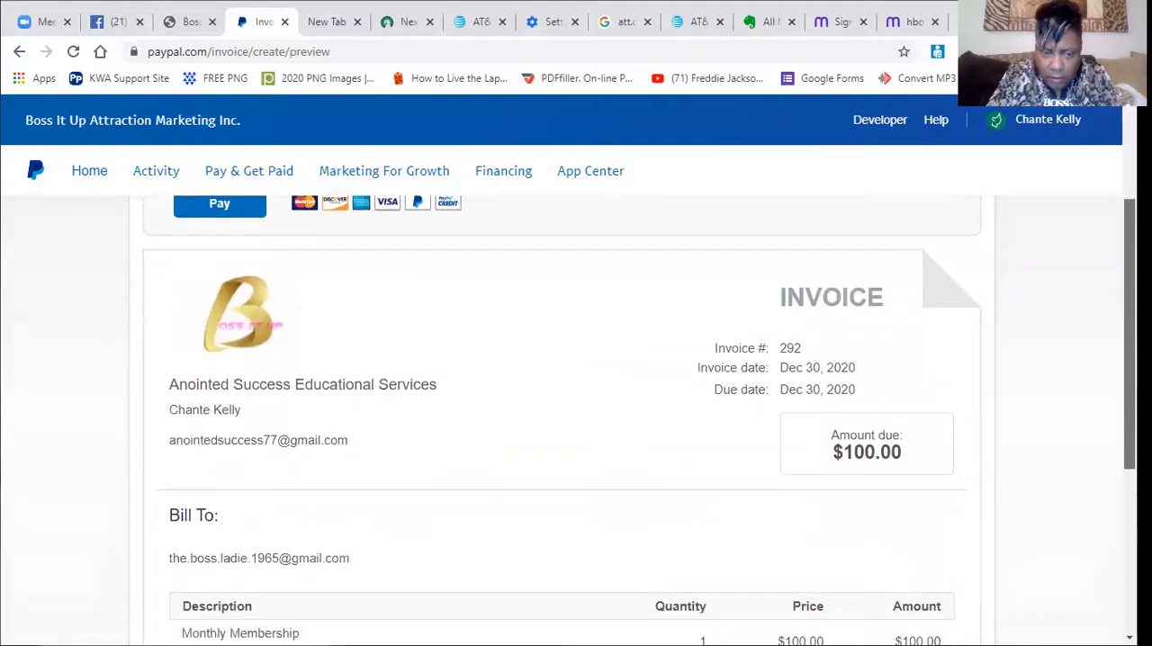
pyautogui.scroll(-1, 575, 421)
pyautogui.scroll(2, 576, 421)
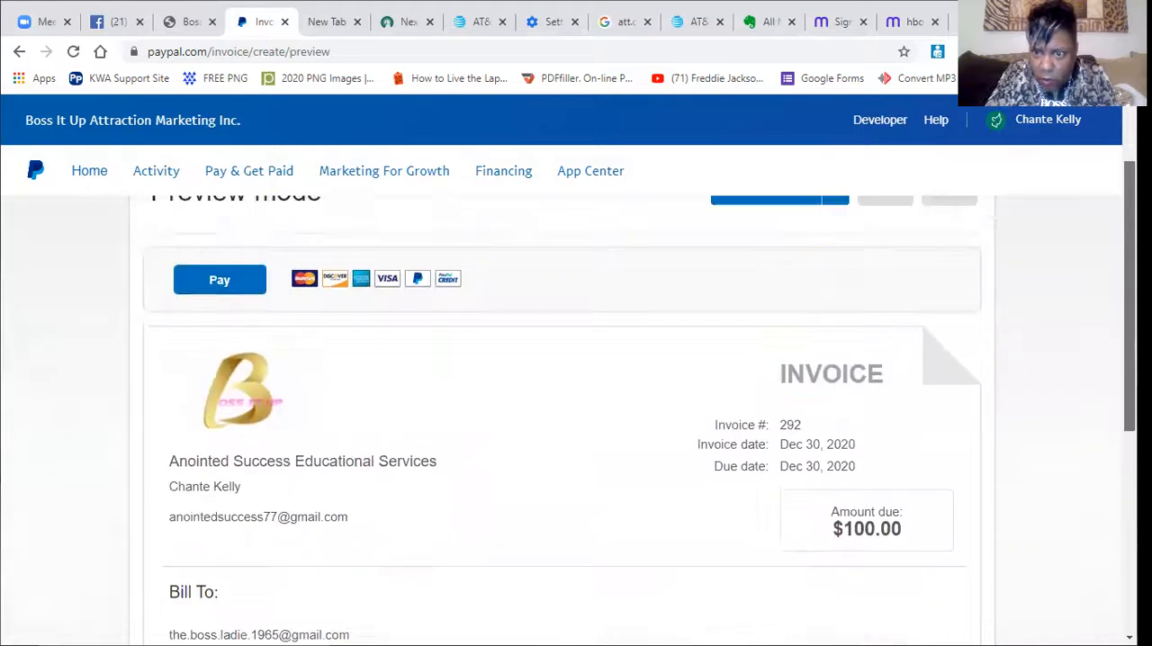
pyautogui.scroll(1, 576, 421)
pyautogui.click(812, 284)
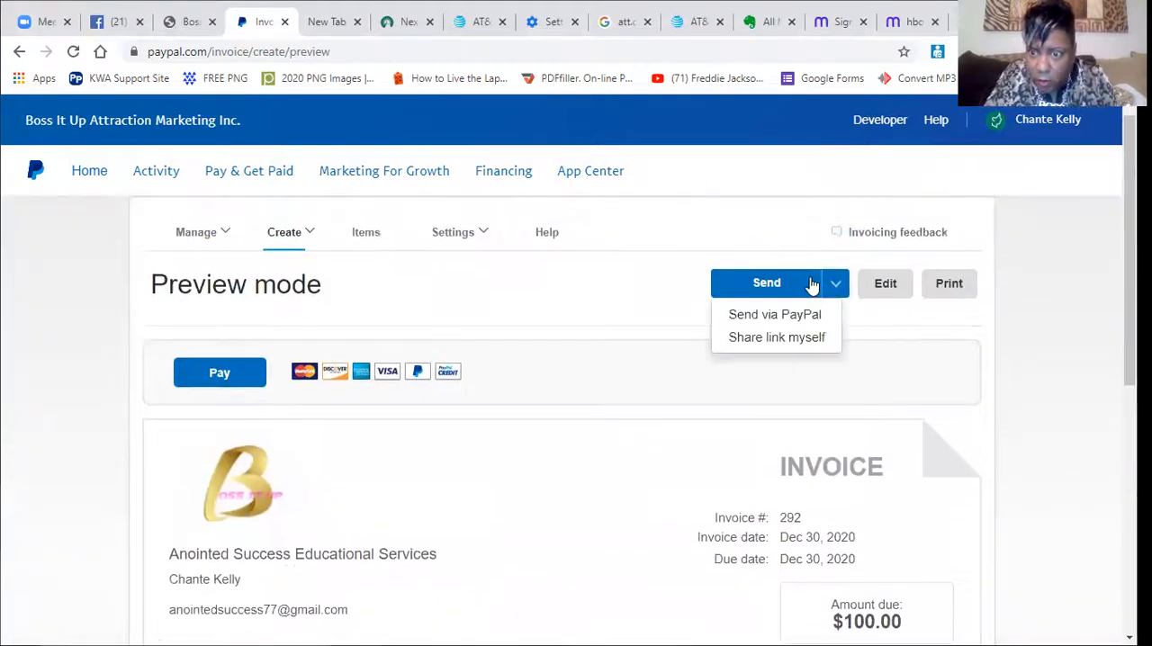
pyautogui.click(885, 284)
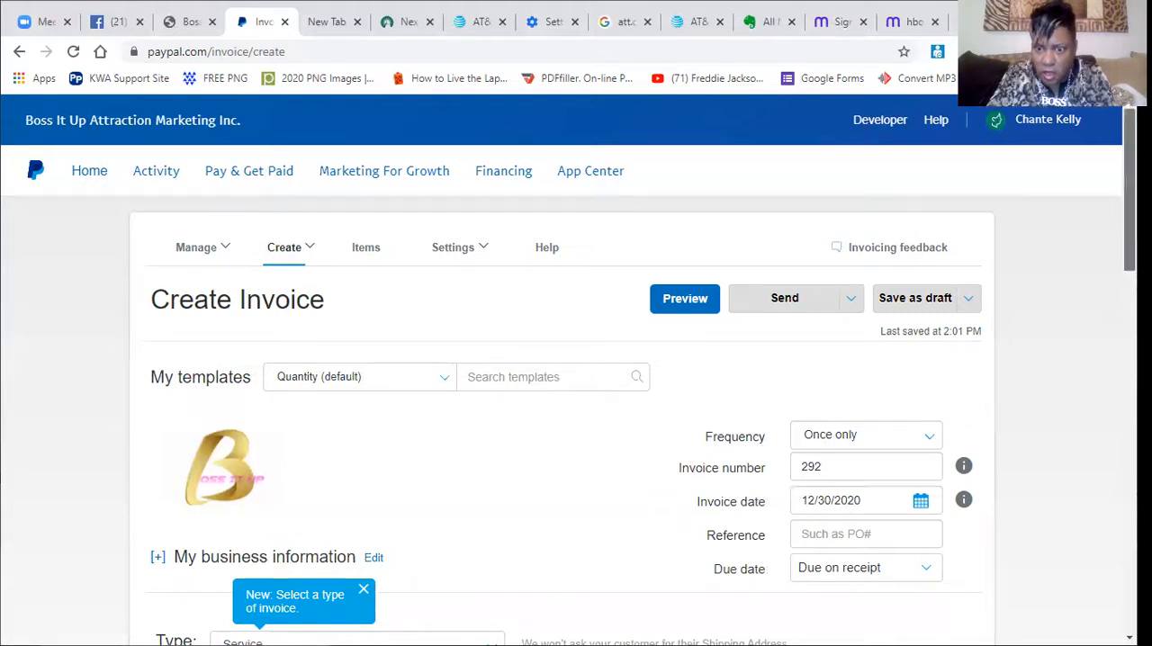
# Examine the recurring series schedule for a custom invoice frequency, and cancel it without saving.
pyautogui.scroll(-2, 1125, 216)
pyautogui.scroll(3, 639, 385)
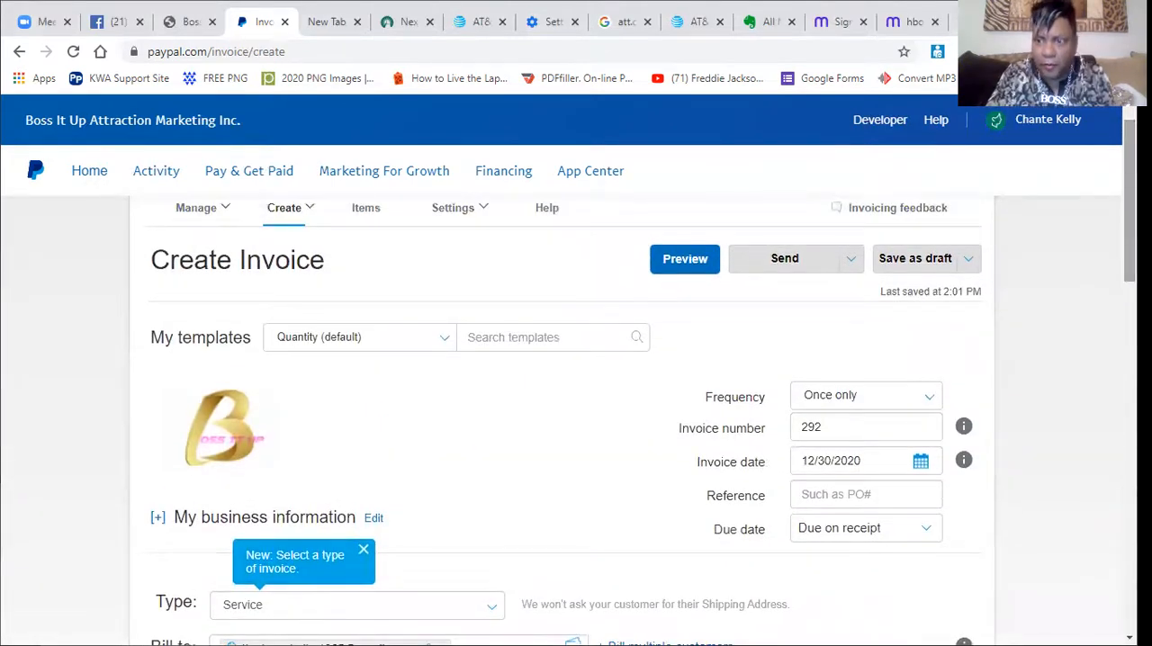
pyautogui.scroll(-2, 576, 405)
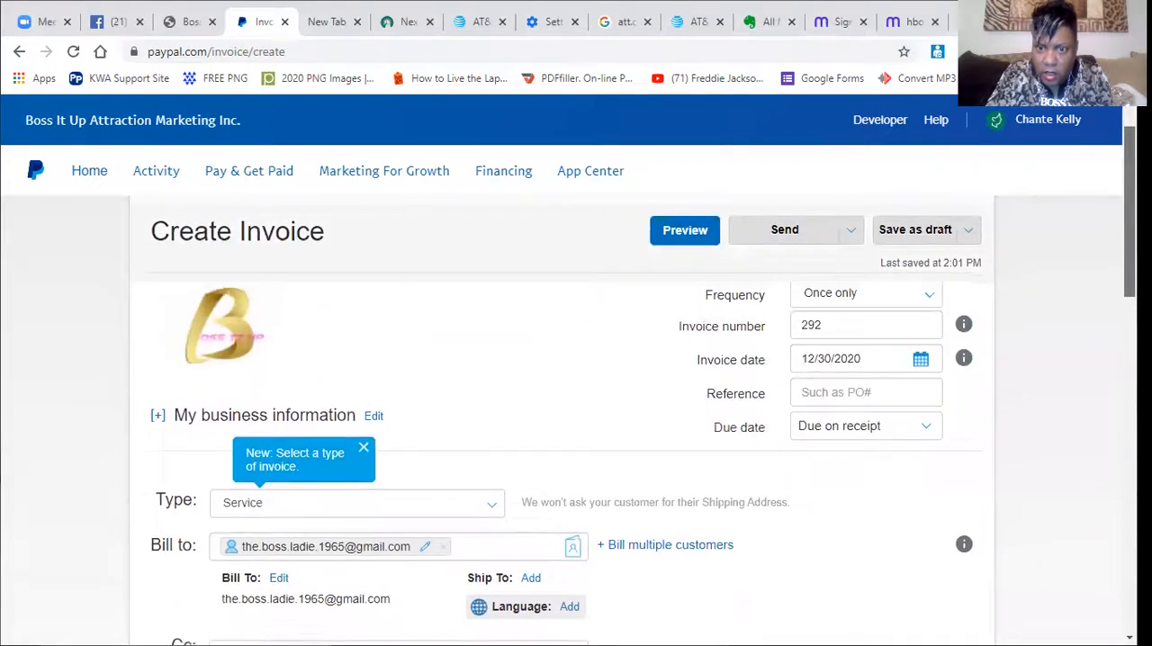
pyautogui.scroll(1, 576, 405)
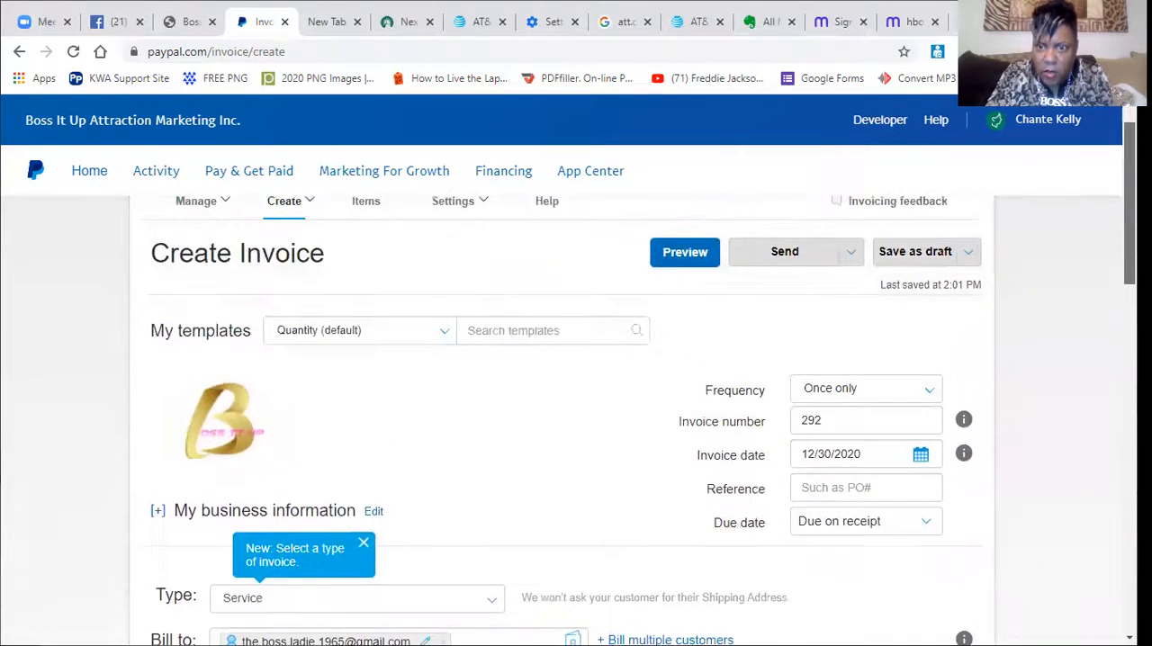
pyautogui.click(932, 396)
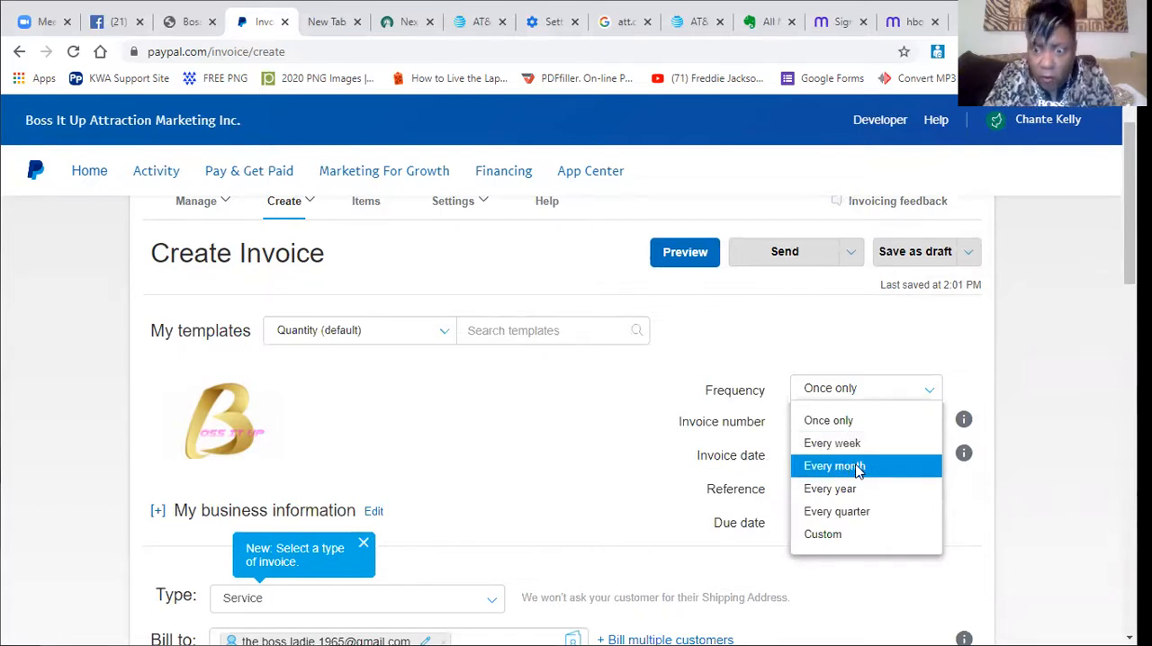
pyautogui.click(823, 534)
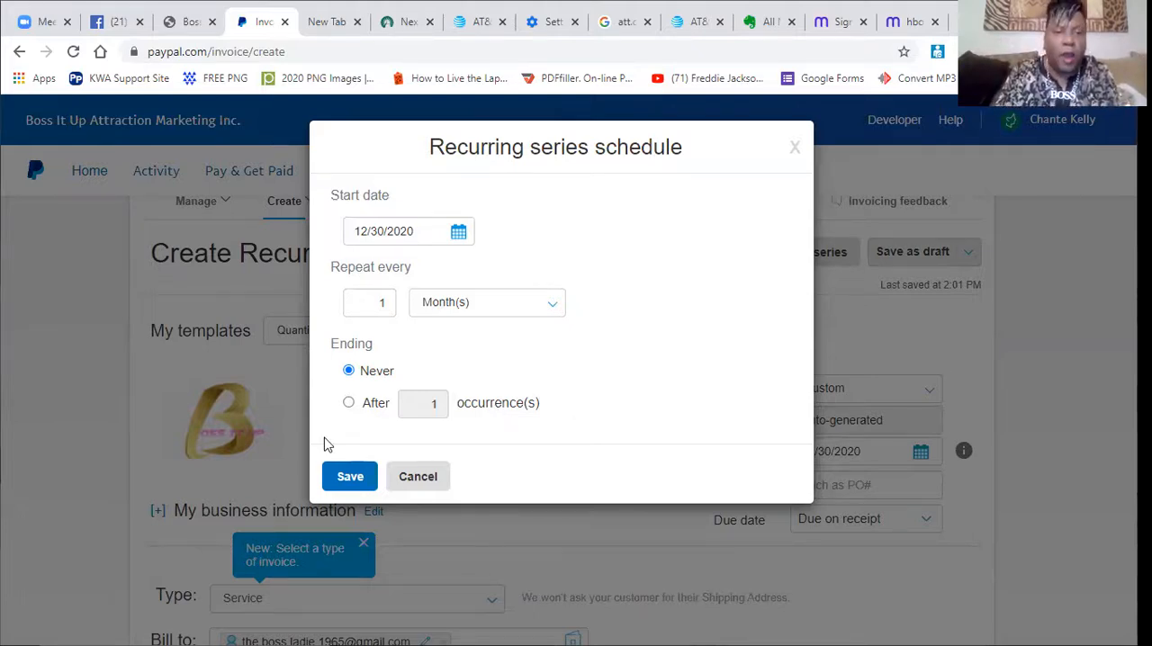
pyautogui.click(411, 483)
pyautogui.scroll(1, 854, 324)
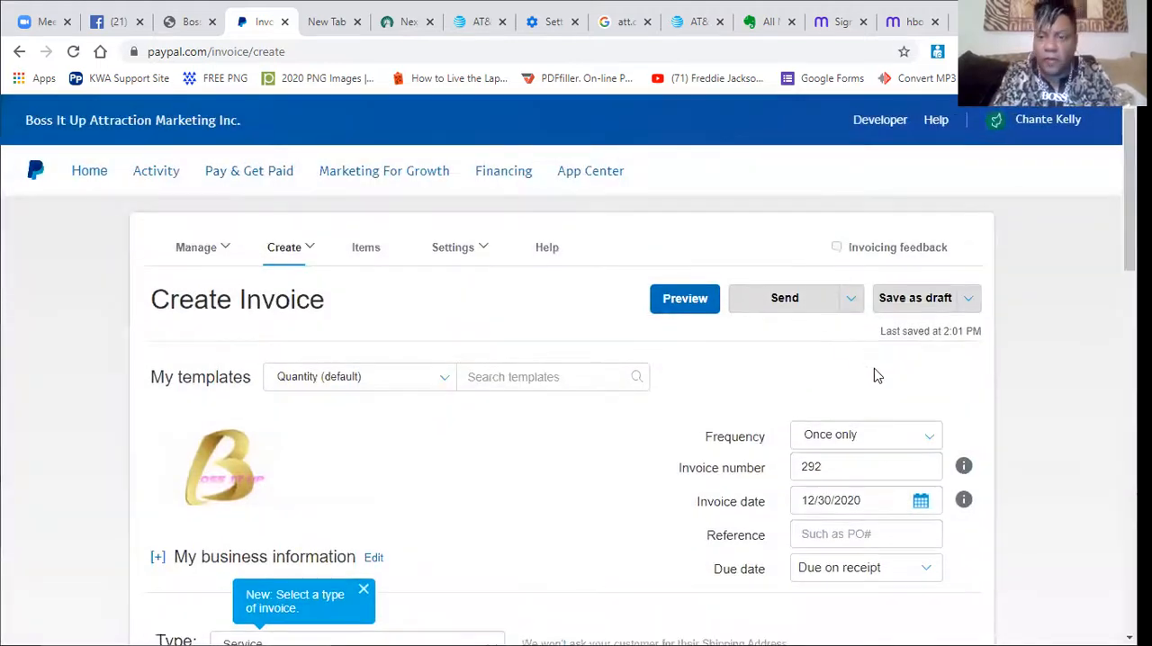
# Set the invoice frequency to Every month.
pyautogui.click(927, 436)
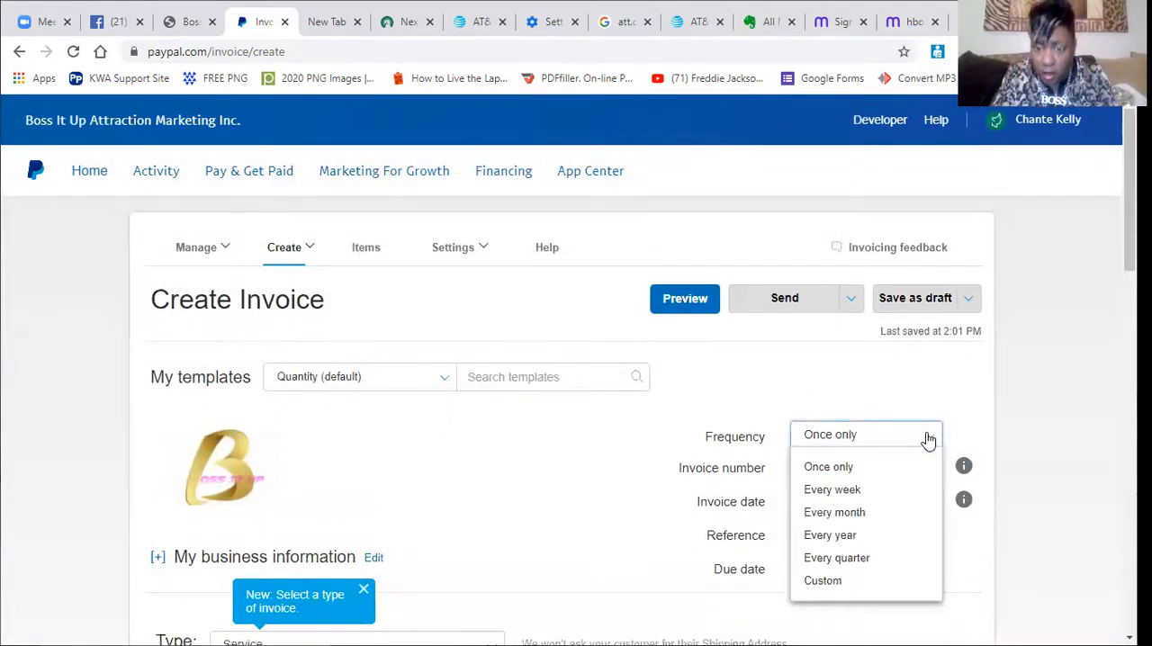
pyautogui.click(835, 513)
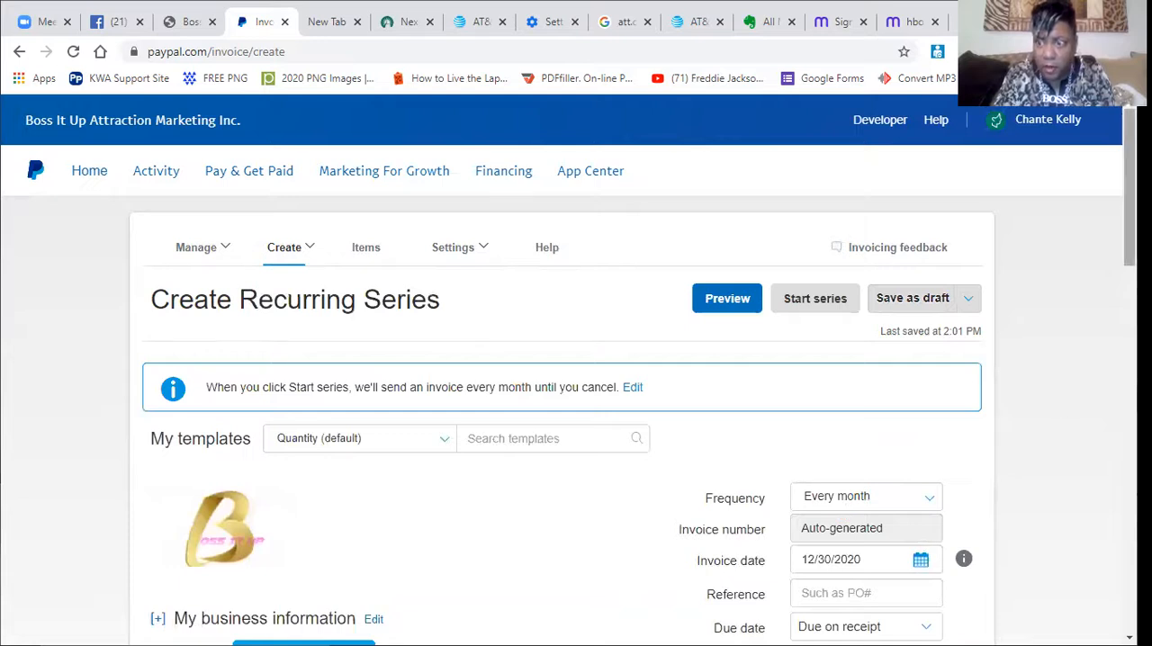
# View the due date options for the recurring invoice and close the list without choosing one.
pyautogui.scroll(-3, 576, 405)
pyautogui.scroll(1, 881, 297)
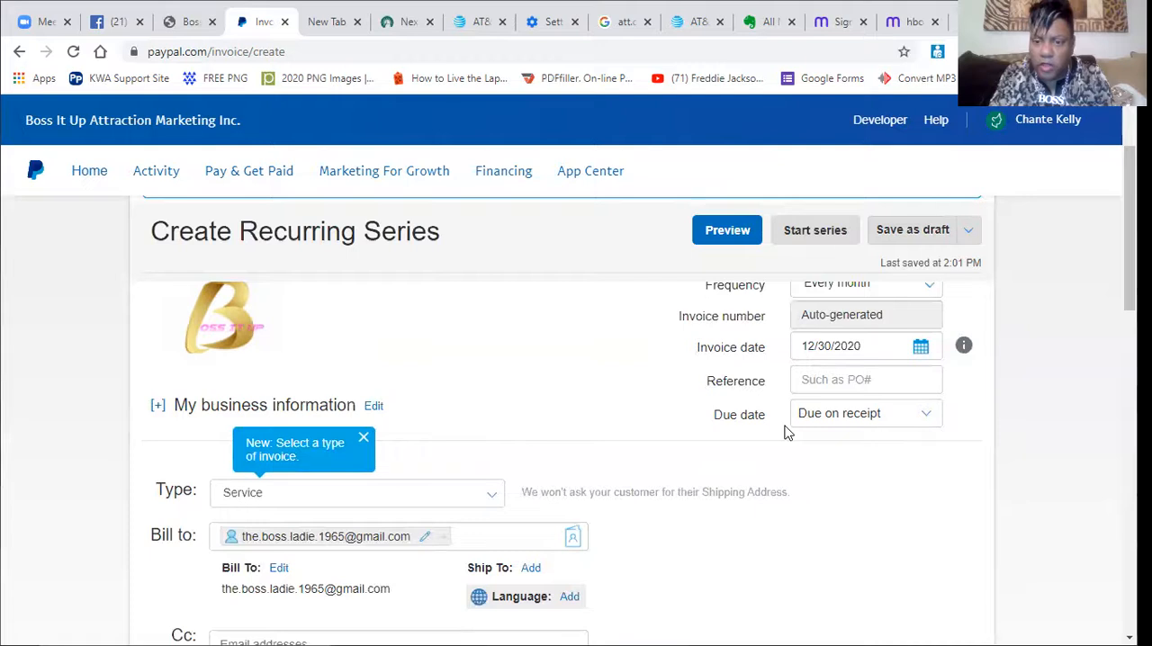
pyautogui.click(927, 418)
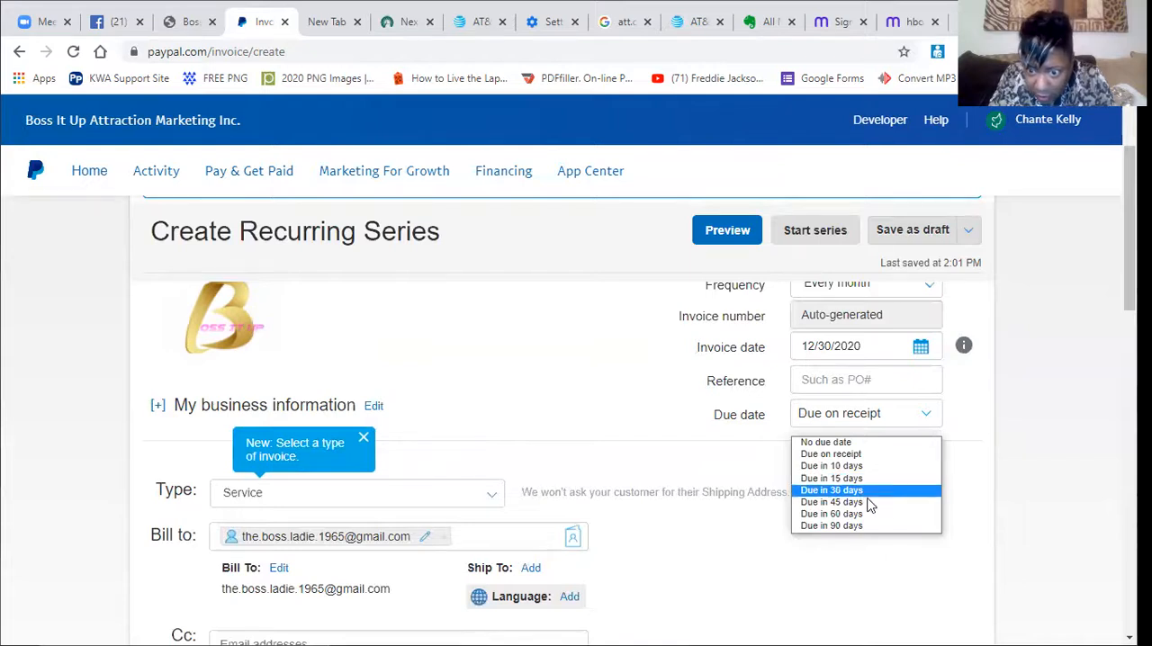
pyautogui.click(1052, 345)
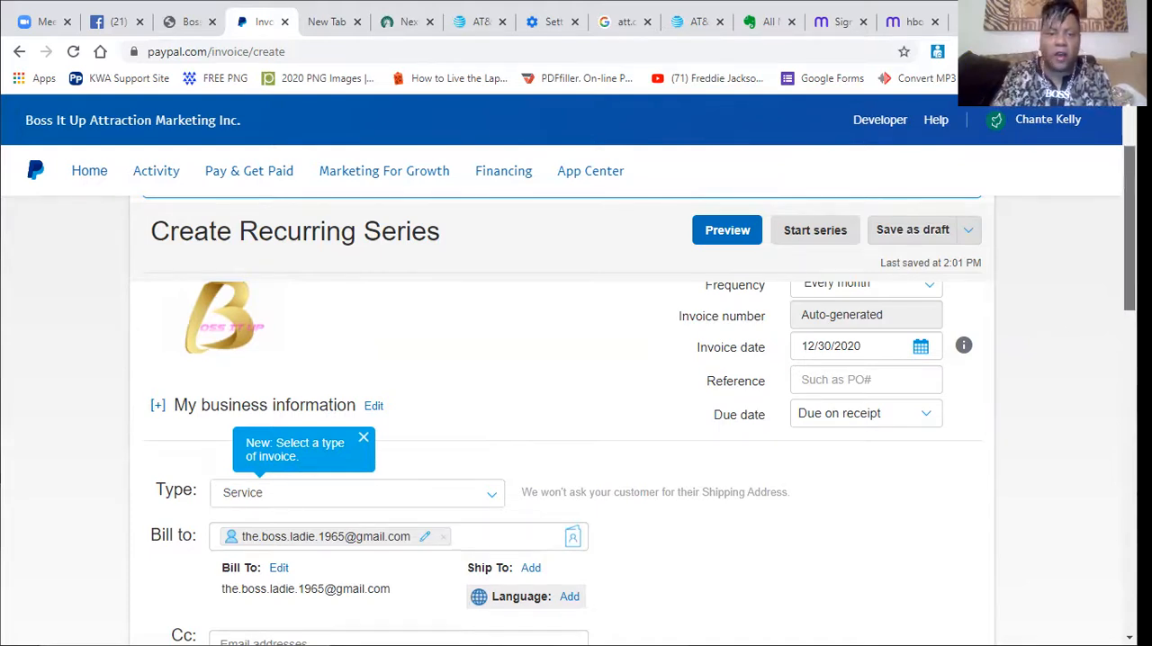
# Review the recurring invoice from its header and recipient through the line item and totals, including the discount type options.
pyautogui.scroll(-1, 855, 225)
pyautogui.scroll(1, 854, 225)
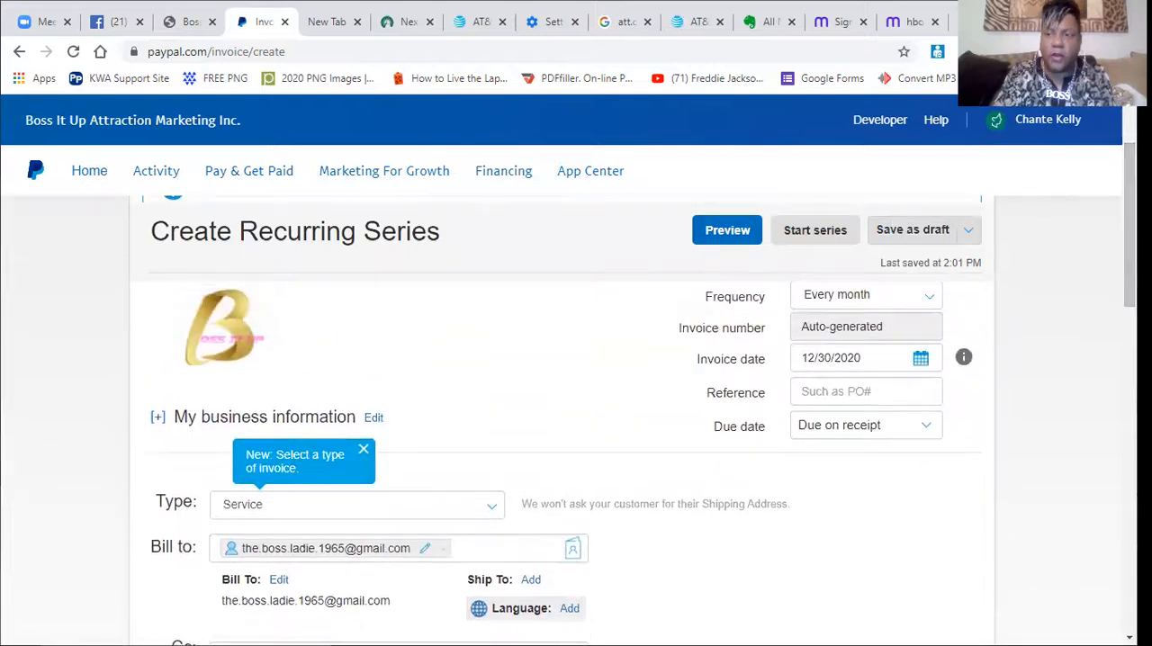
pyautogui.moveTo(1129, 205)
pyautogui.mouseDown()
pyautogui.moveTo(1129, 179)
pyautogui.moveTo(1130, 207)
pyautogui.mouseUp()
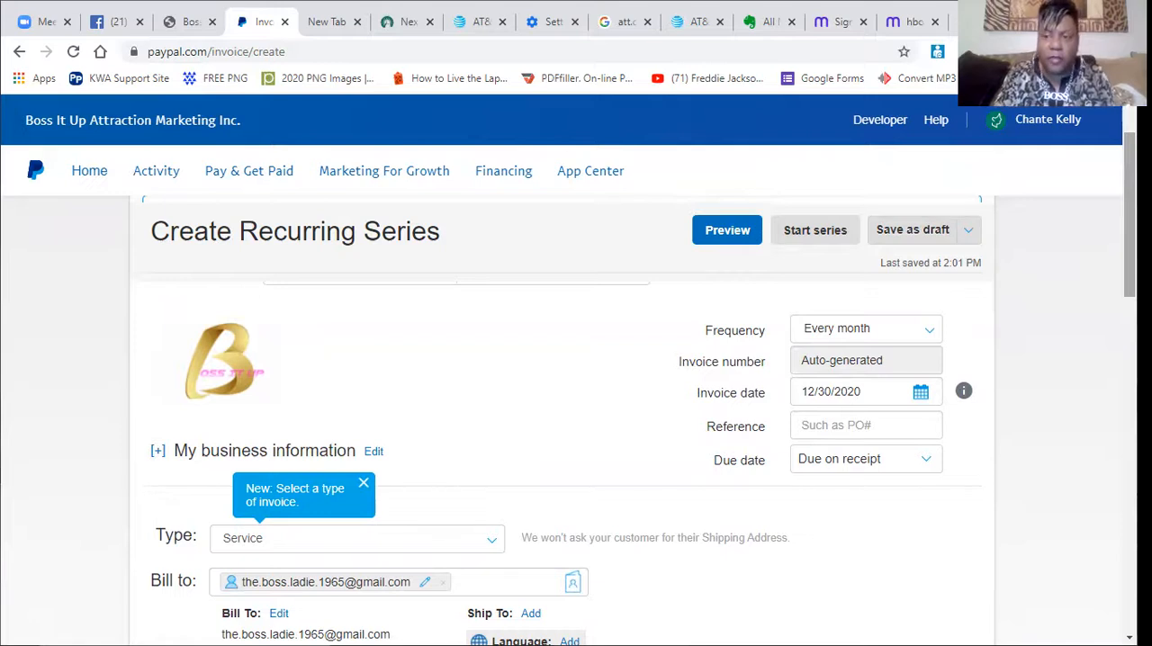
pyautogui.scroll(-1, 576, 449)
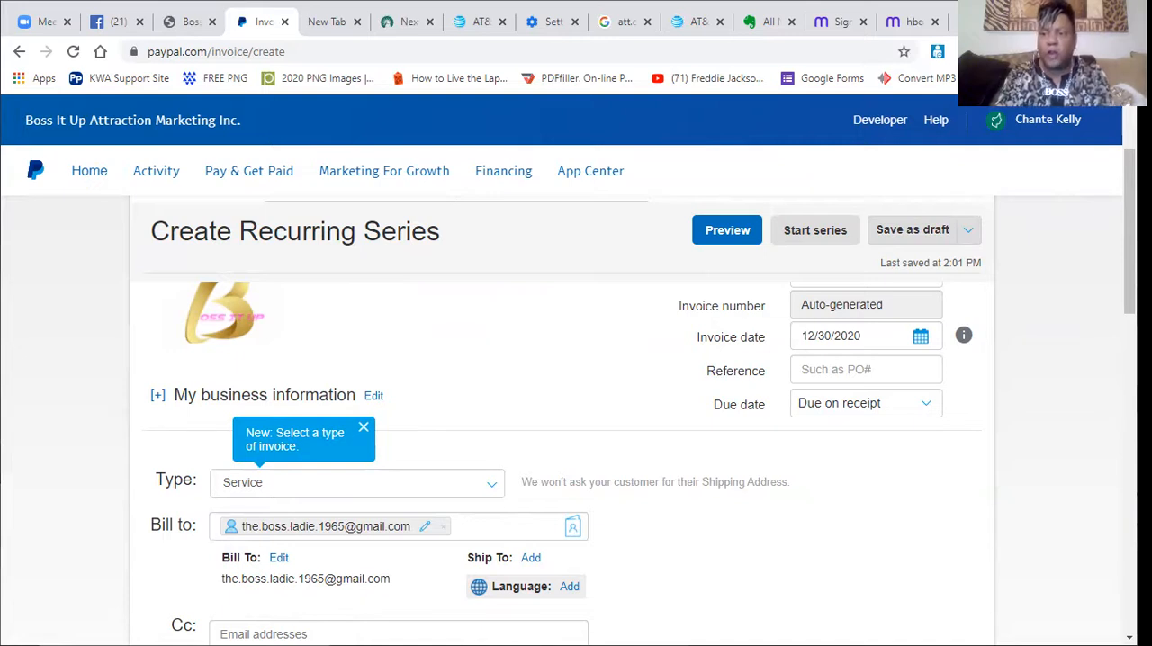
pyautogui.scroll(-3, 1129, 234)
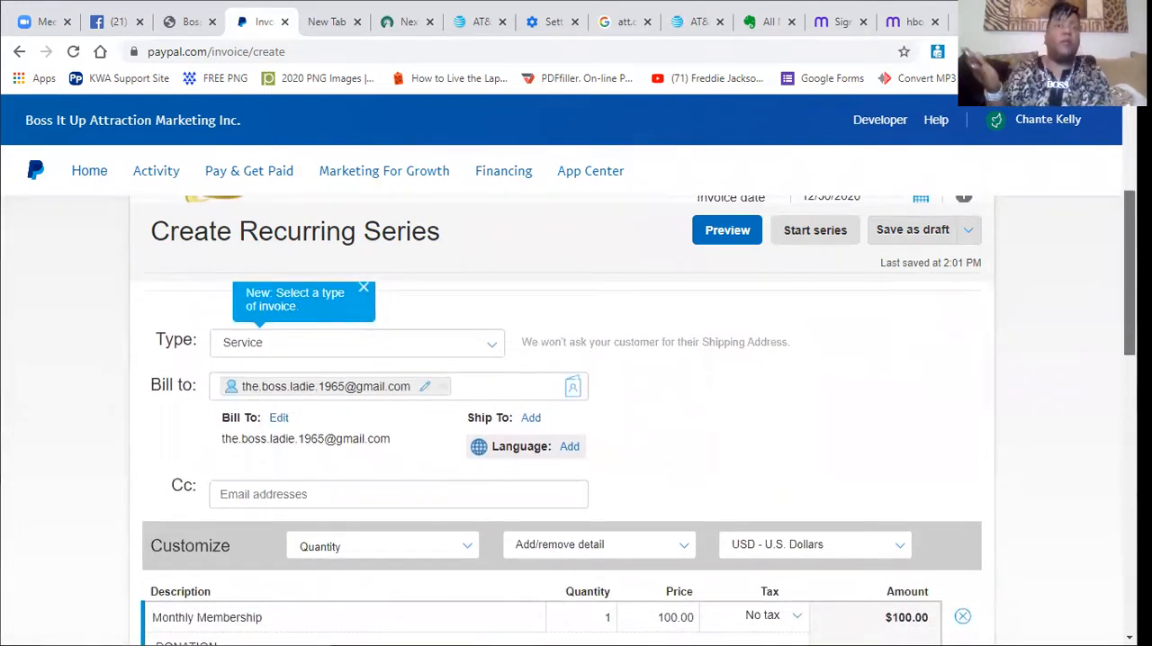
pyautogui.moveTo(1129, 272); pyautogui.dragTo(1129, 285)
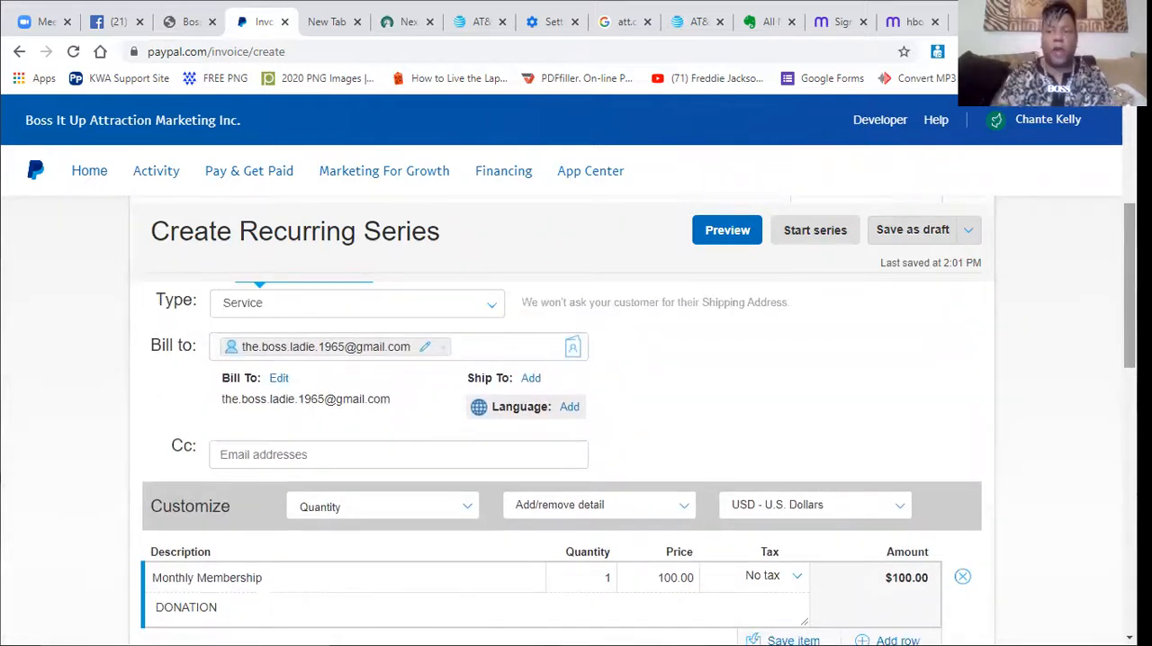
pyautogui.moveTo(1129, 285); pyautogui.dragTo(1130, 306)
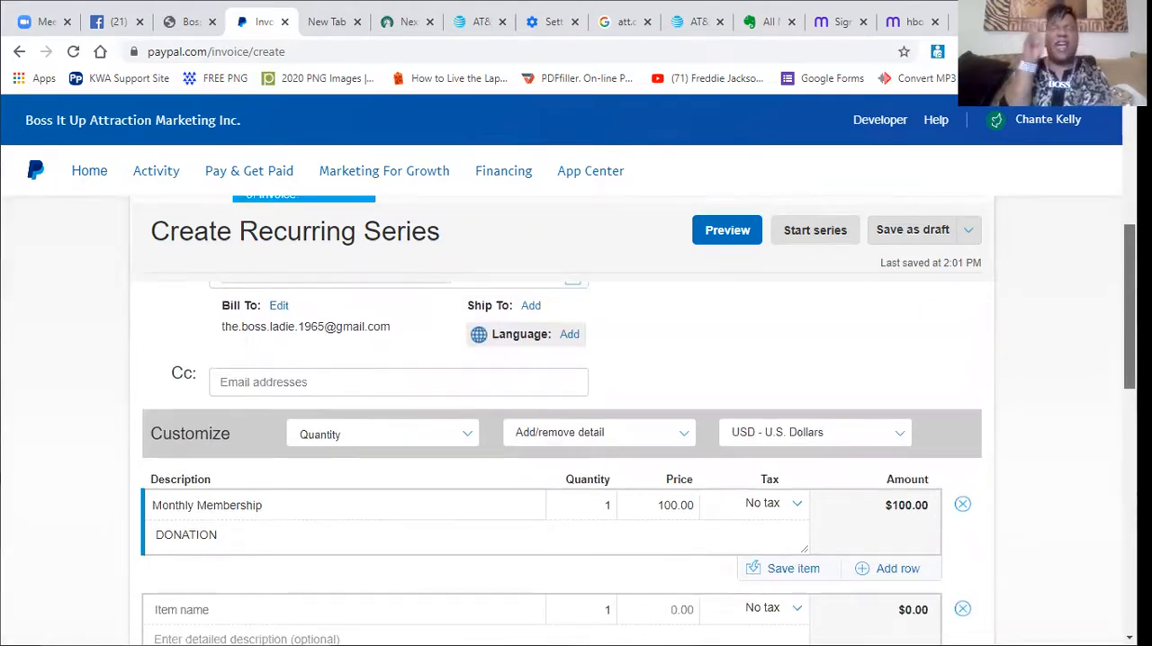
pyautogui.moveTo(1129, 305); pyautogui.dragTo(1129, 349)
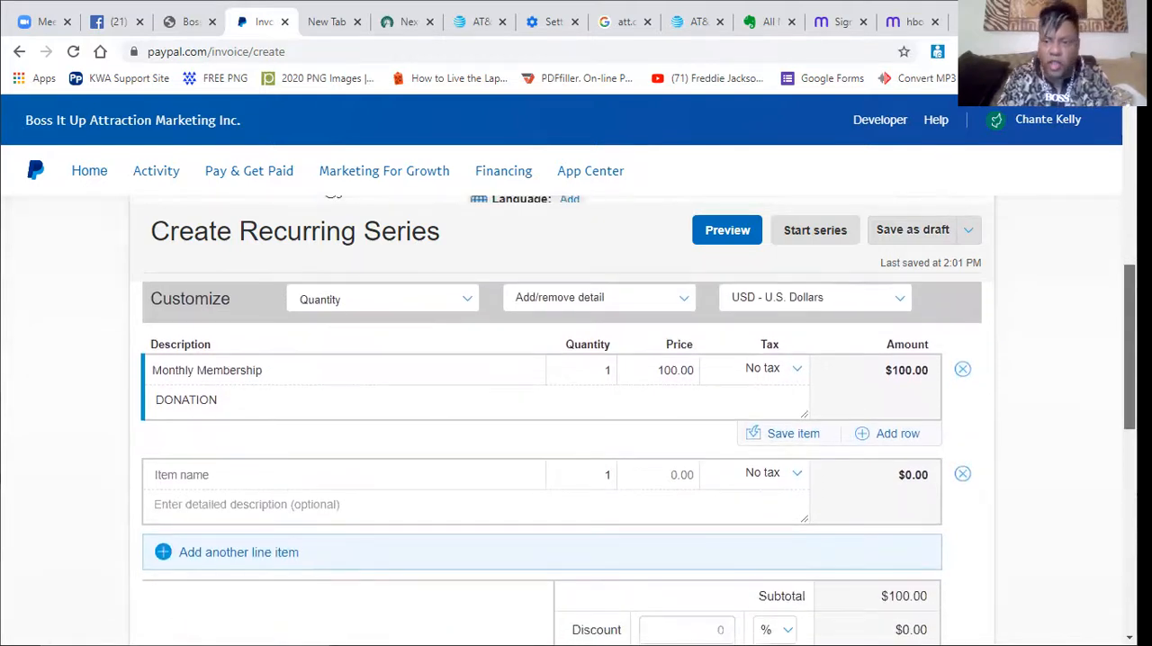
pyautogui.moveTo(1129, 349); pyautogui.dragTo(1129, 449)
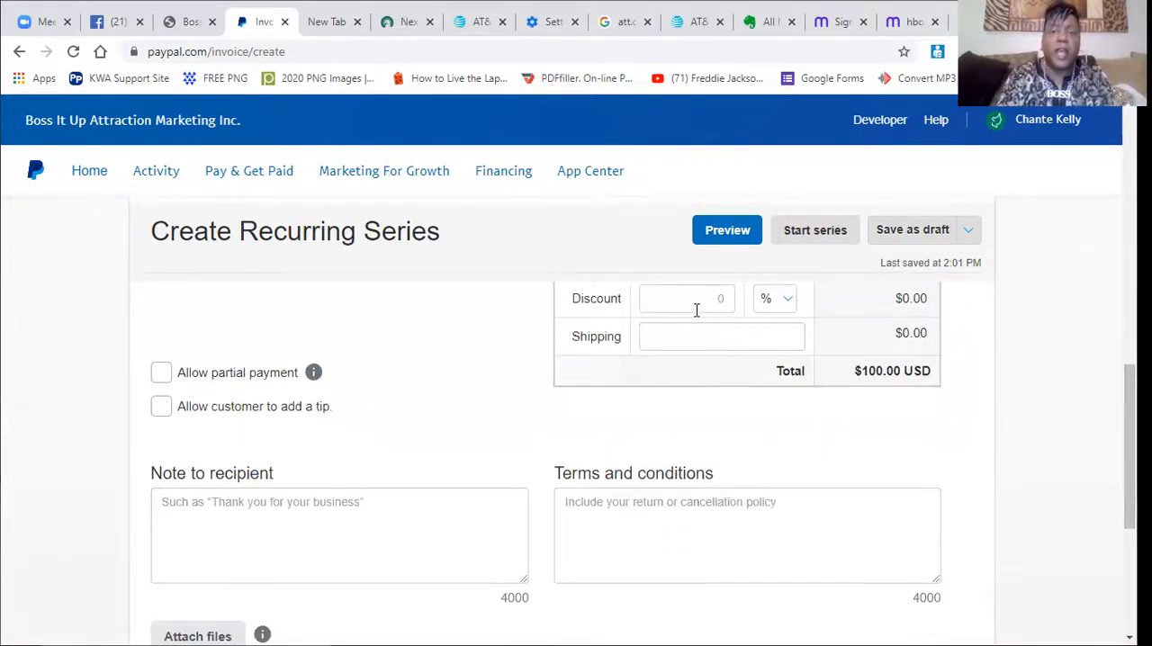
pyautogui.click(783, 302)
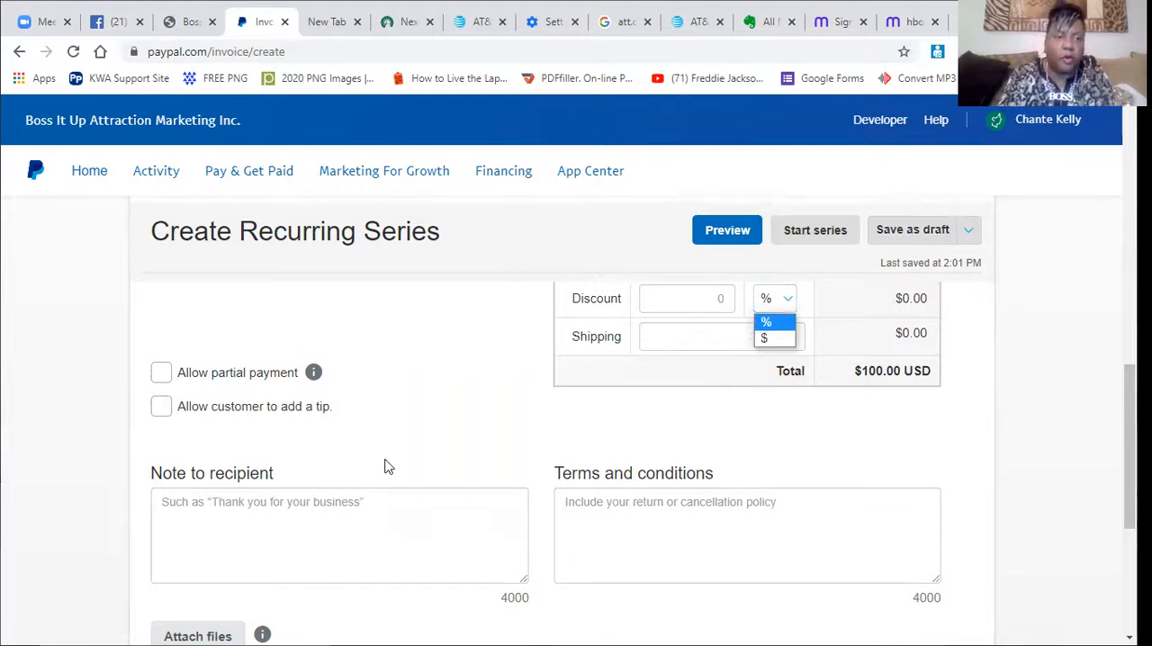
# Allow partial payment on the recurring invoice, and turn the option off again.
pyautogui.click(161, 372)
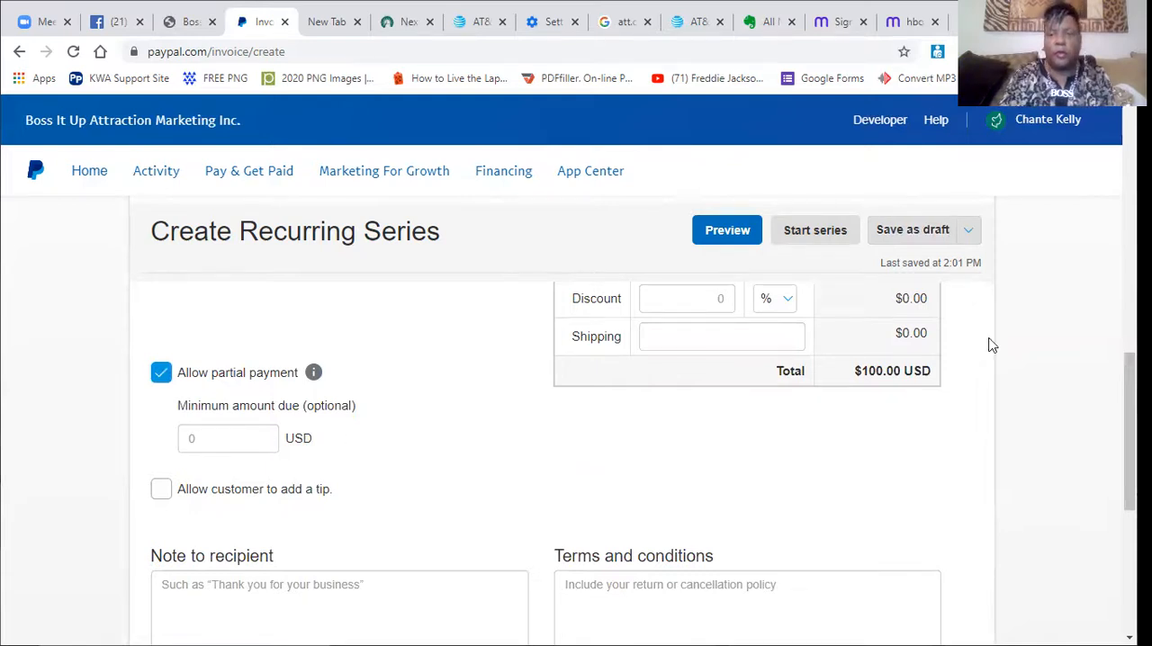
pyautogui.scroll(-2, 958, 410)
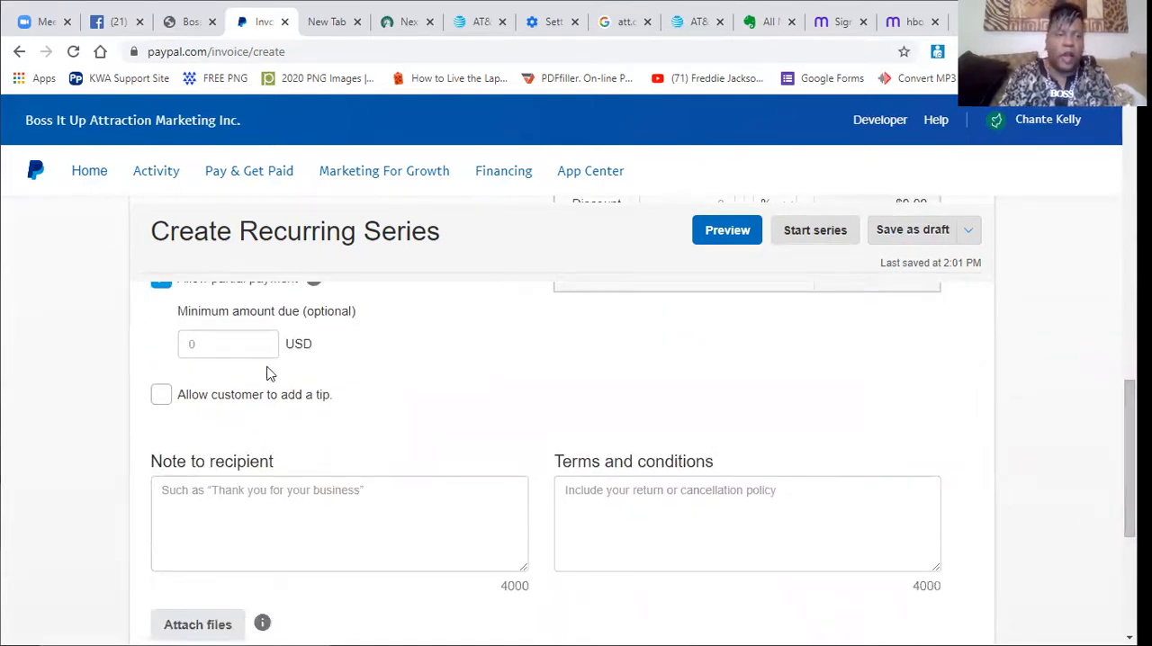
pyautogui.click(163, 288)
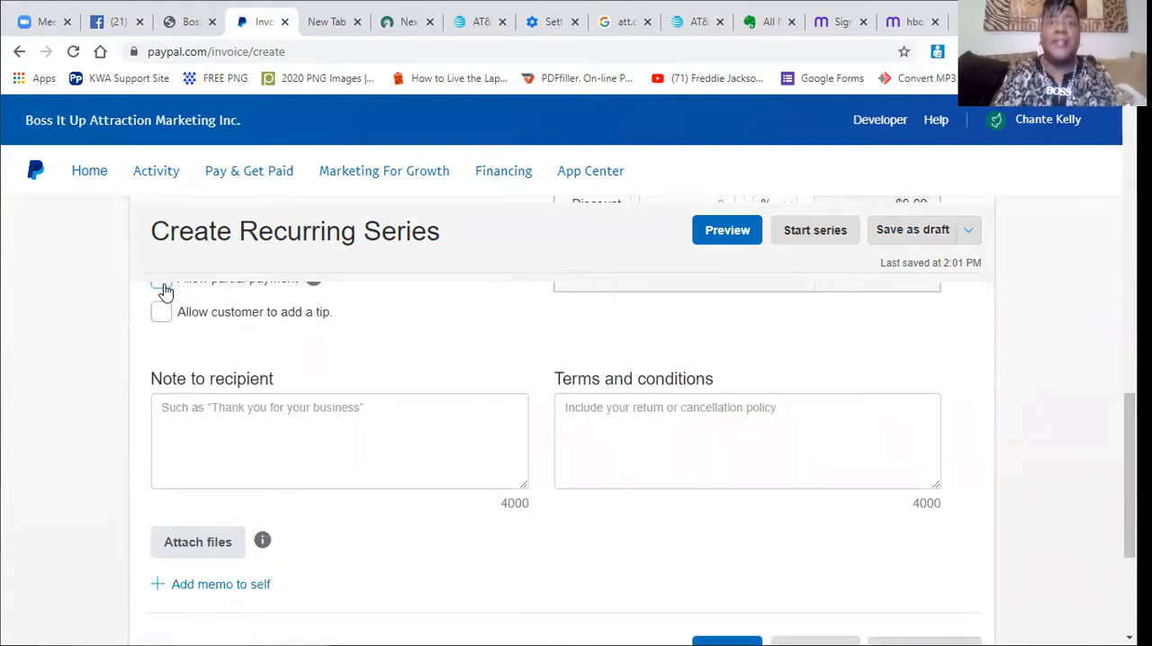
# View the save options for the recurring invoice, and switch the customer tip option on and off again.
pyautogui.click(967, 229)
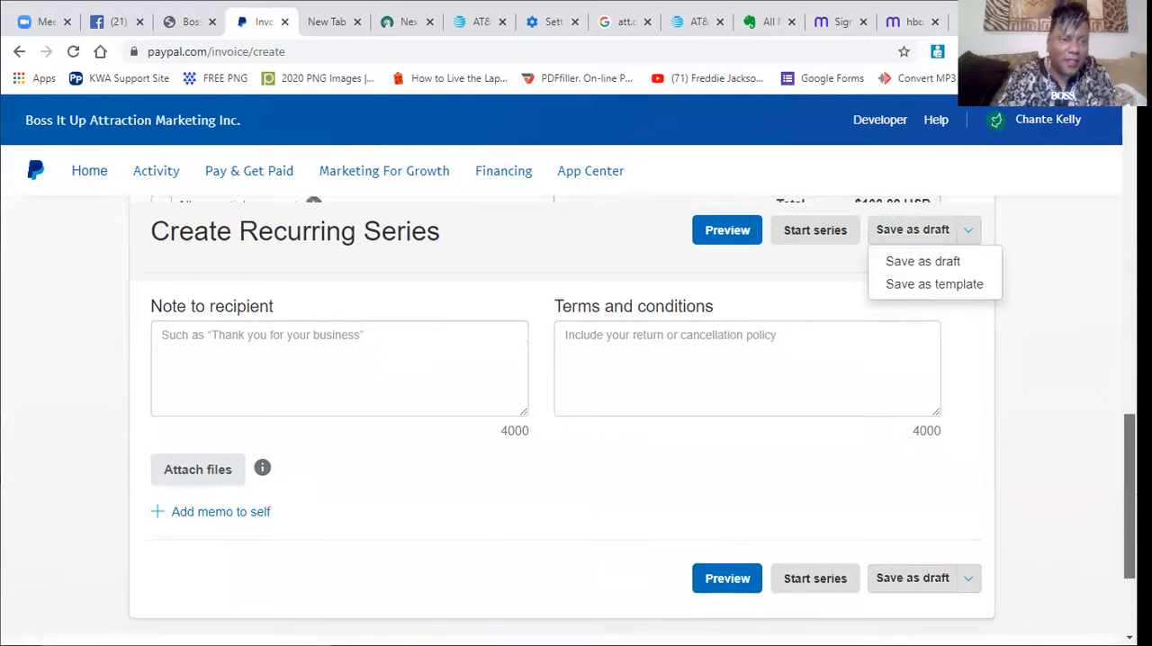
pyautogui.scroll(2, 351, 461)
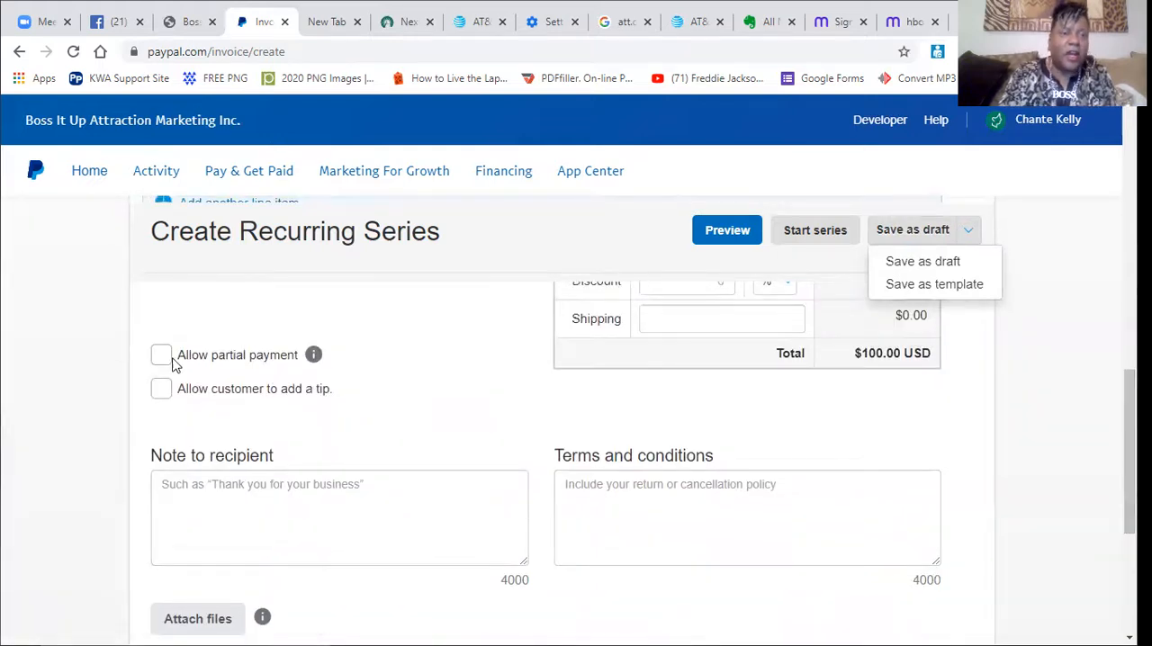
pyautogui.click(168, 397)
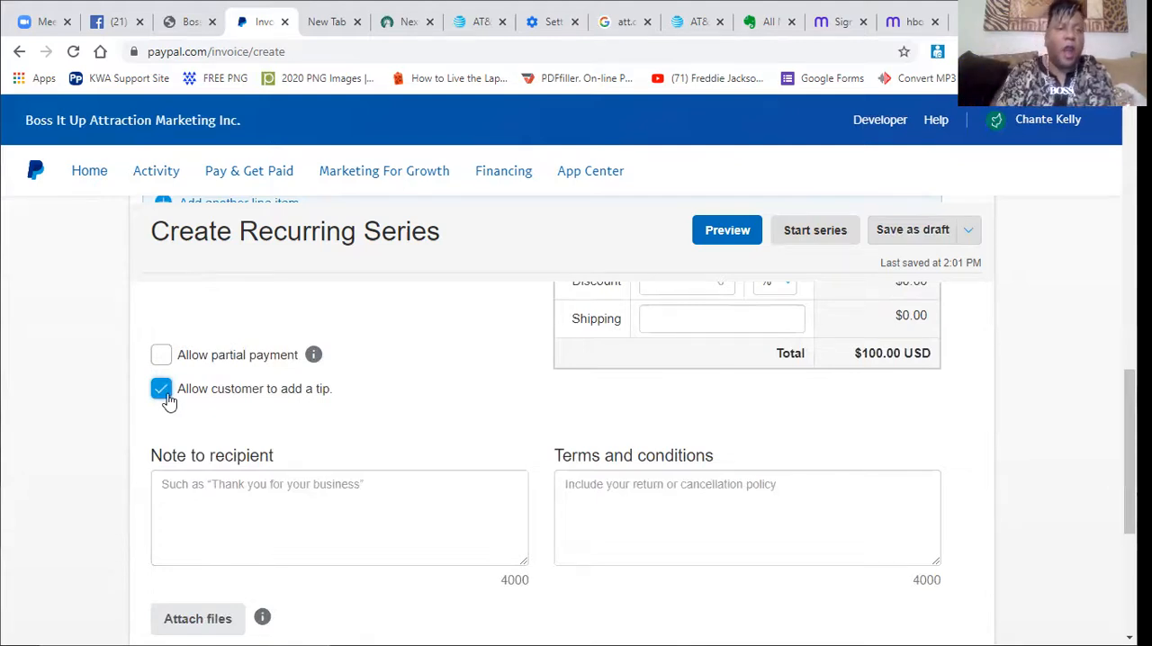
pyautogui.click(164, 393)
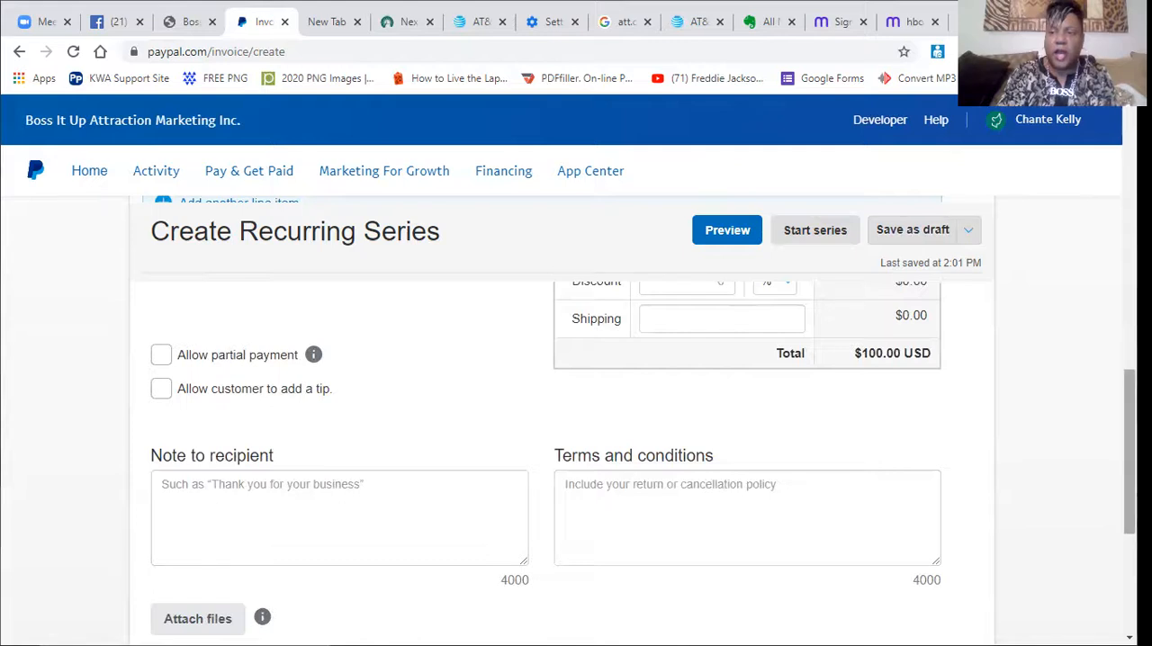
# Write the note to the recipient as "Thank You God Happy Holidays!!", correcting any typing errors.
pyautogui.moveTo(1129, 451); pyautogui.dragTo(1130, 480)
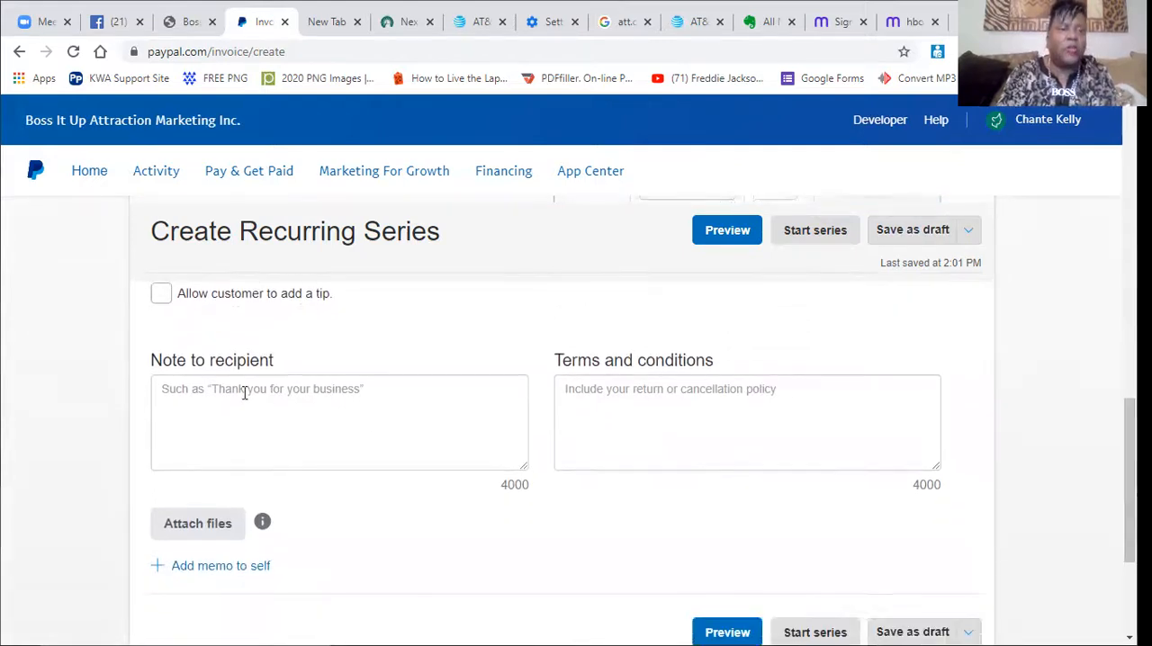
pyautogui.click(190, 395)
pyautogui.write('Thank ')
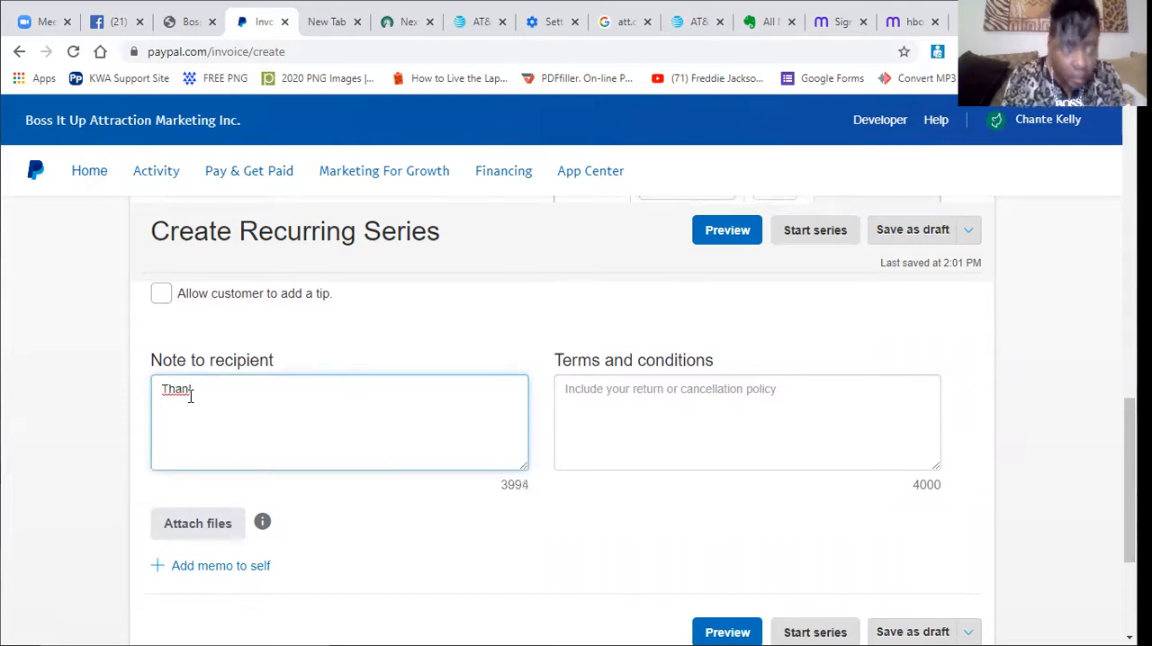
pyautogui.write('y')
pyautogui.press('BackSpace')
pyautogui.press('BackSpace')
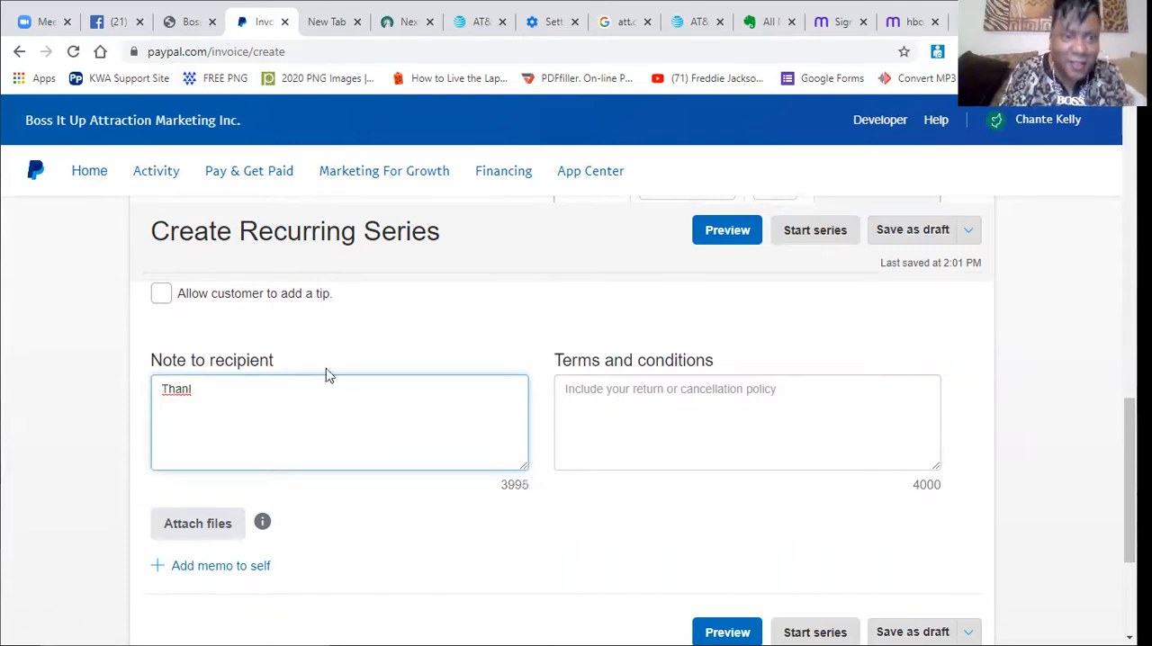
pyautogui.write('k Y')
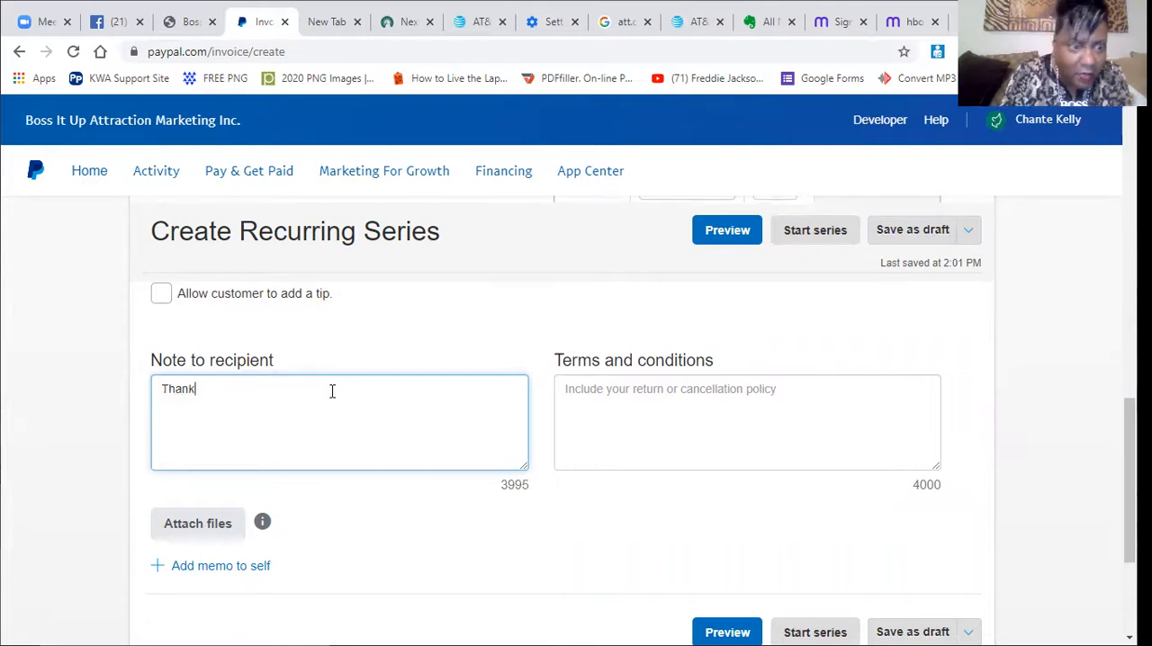
pyautogui.write('ou ')
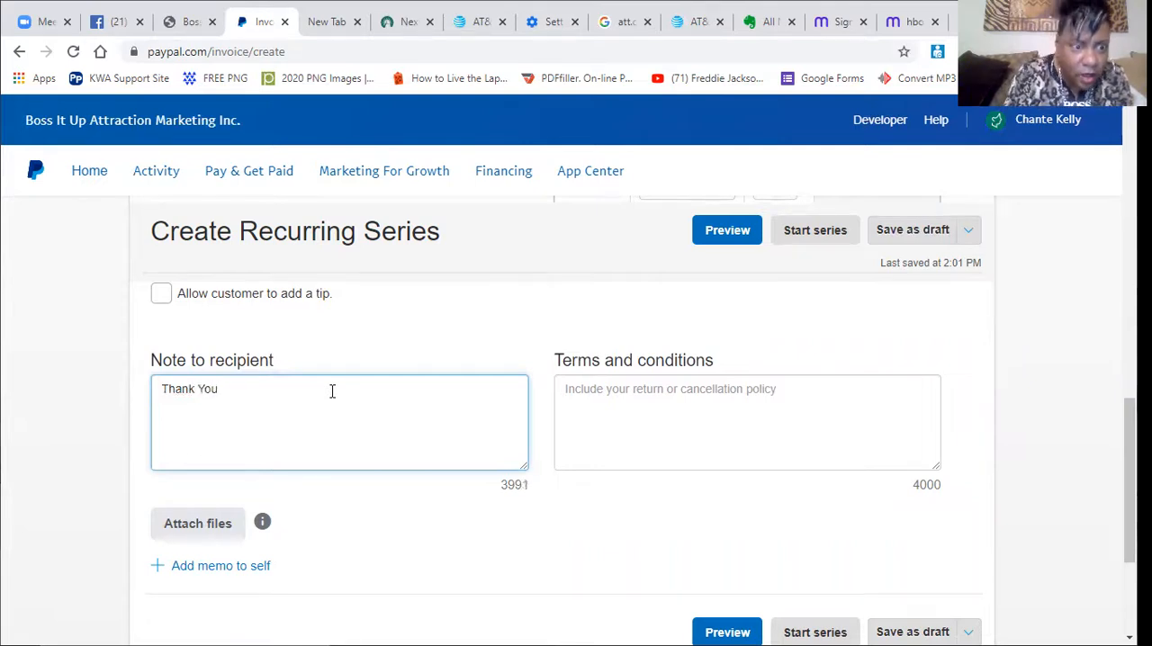
pyautogui.write('Gos Happ')
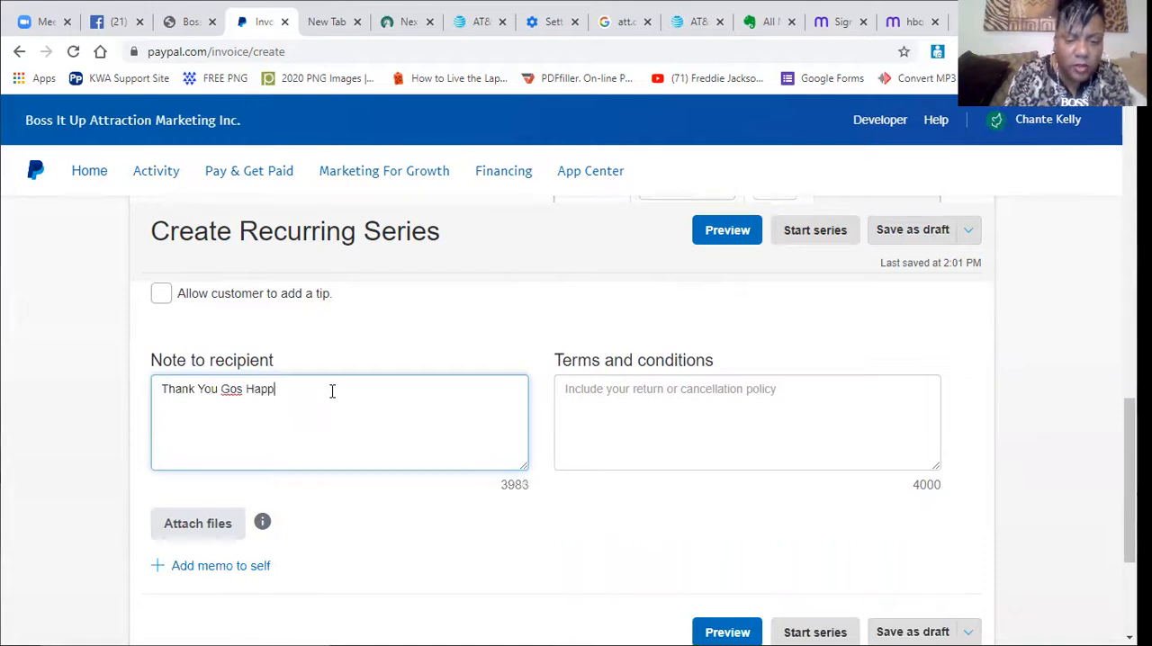
pyautogui.write('y Ho')
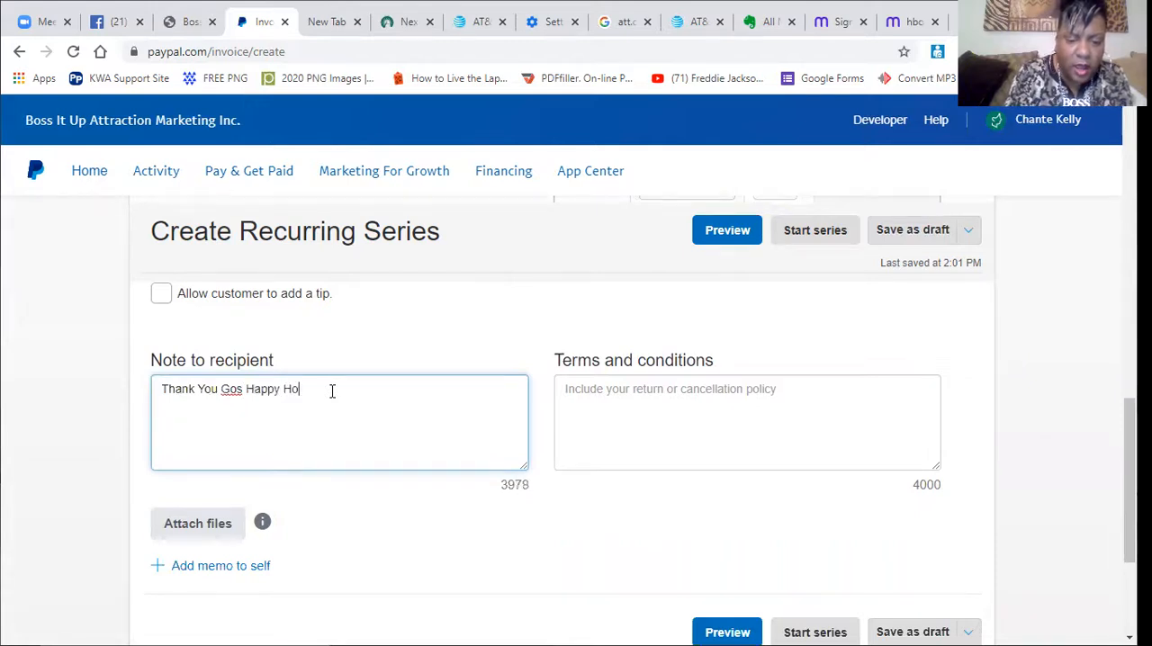
pyautogui.write('lidays!!!')
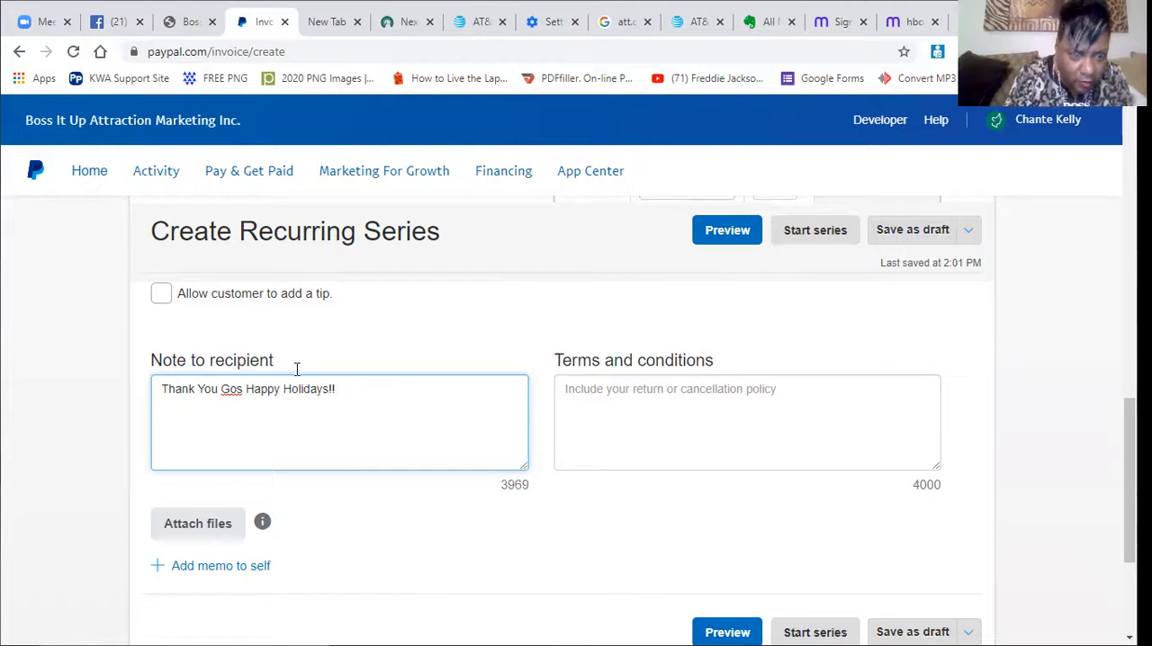
pyautogui.click(244, 389)
pyautogui.press('BackSpace')
pyautogui.write('d')
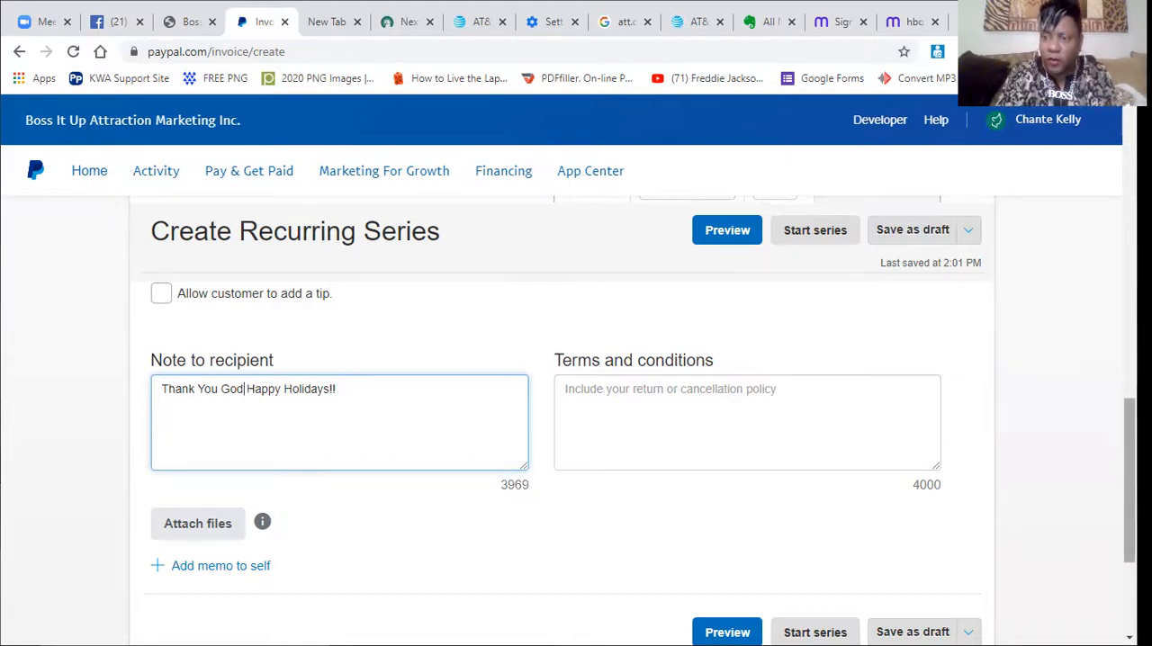
# Preview the recurring invoice and review its schedule message, dates, billing recipient, line item, totals and notes.
pyautogui.scroll(-1, 1129, 477)
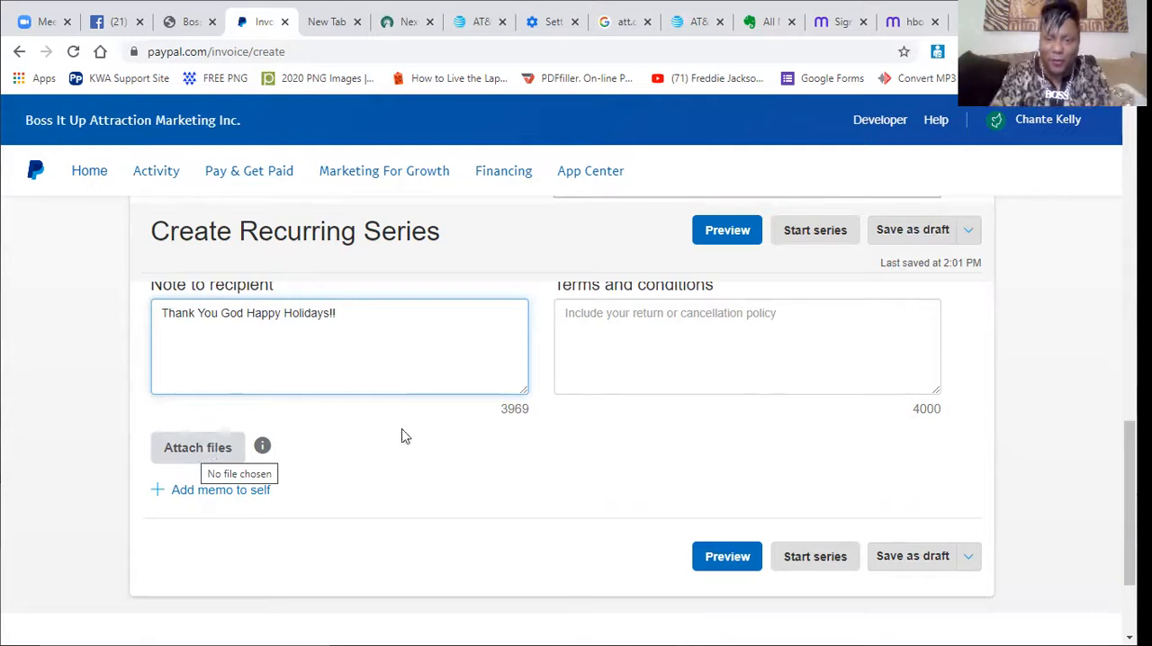
pyautogui.click(717, 560)
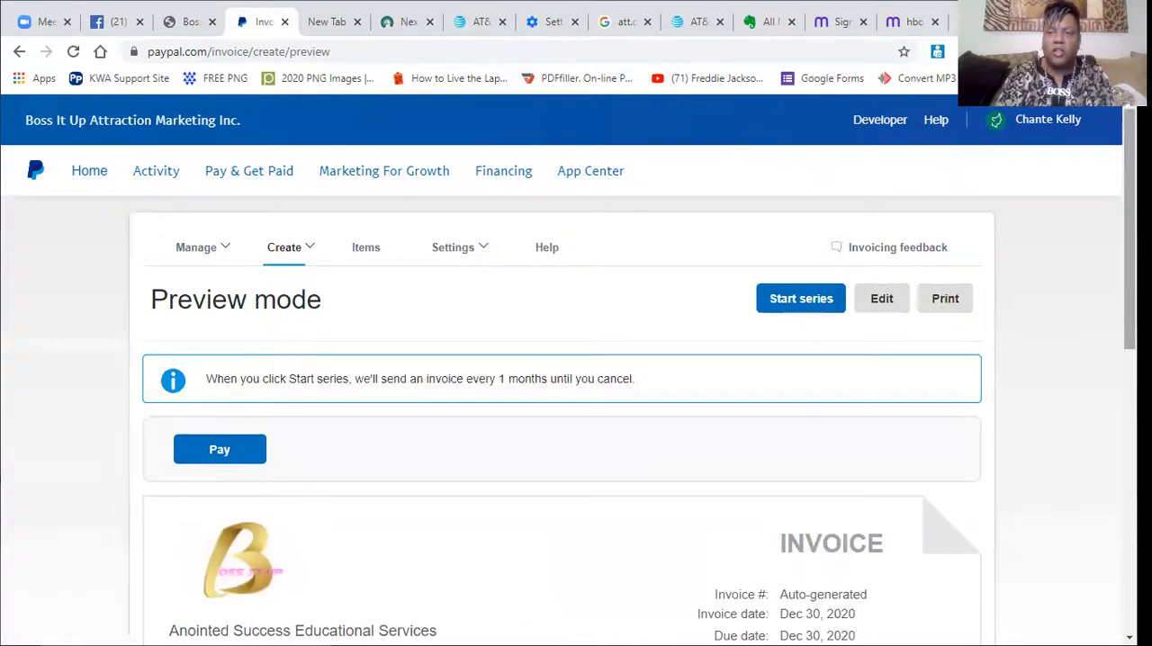
pyautogui.scroll(-1, 593, 395)
pyautogui.scroll(-5, 576, 414)
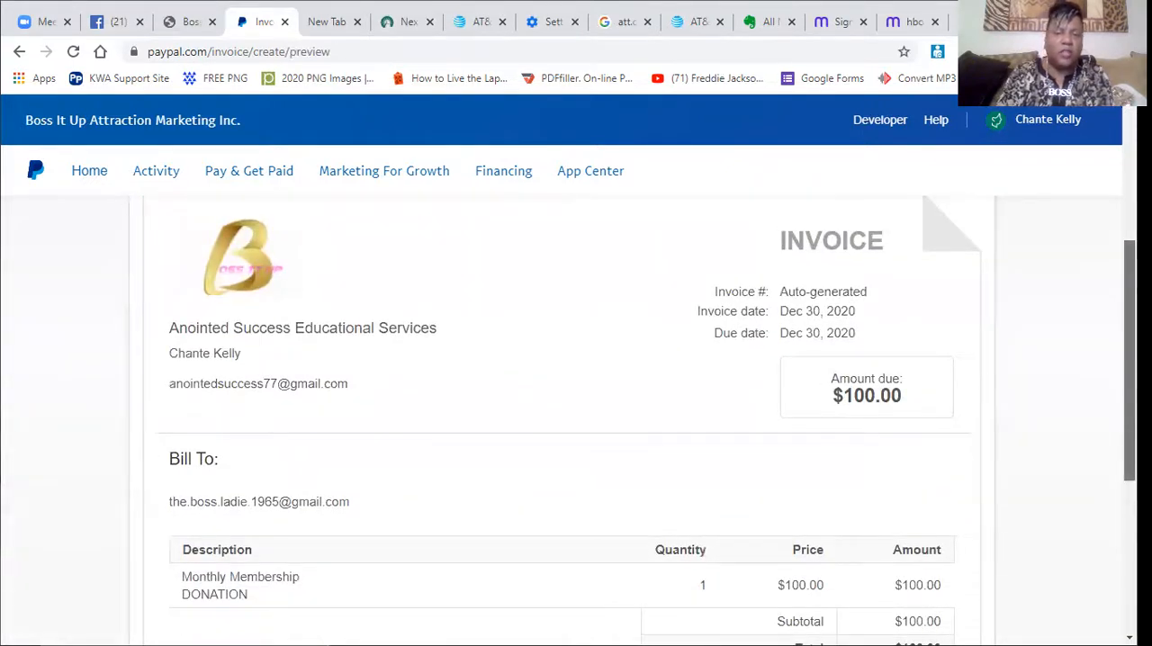
pyautogui.scroll(-3, 575, 414)
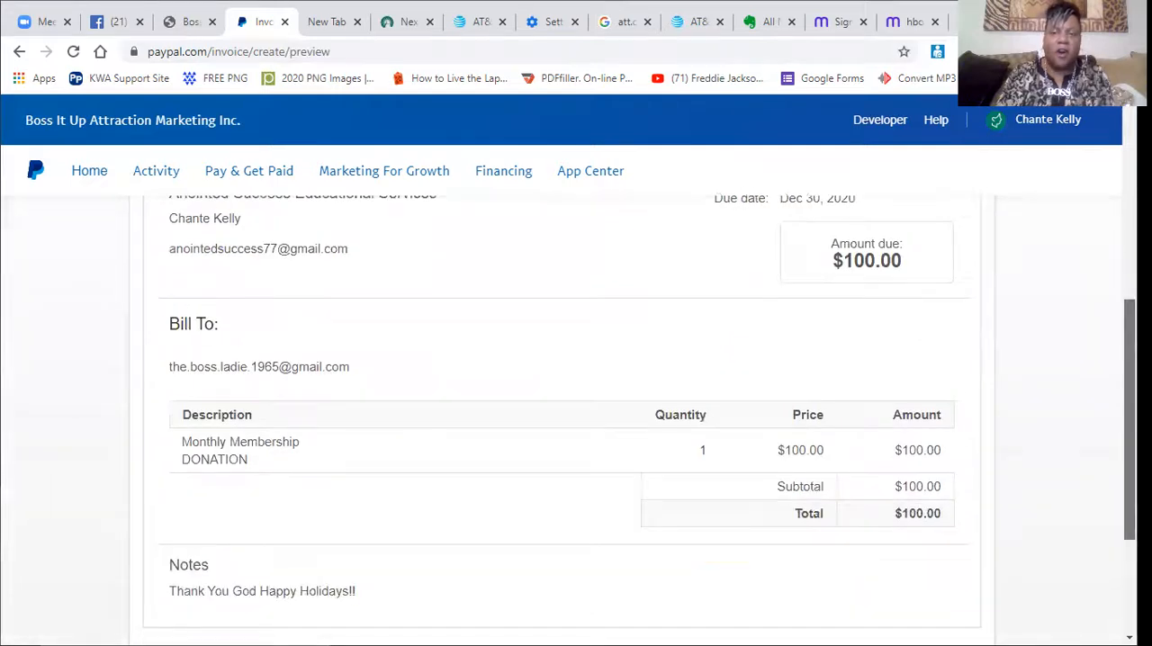
pyautogui.scroll(-2, 576, 414)
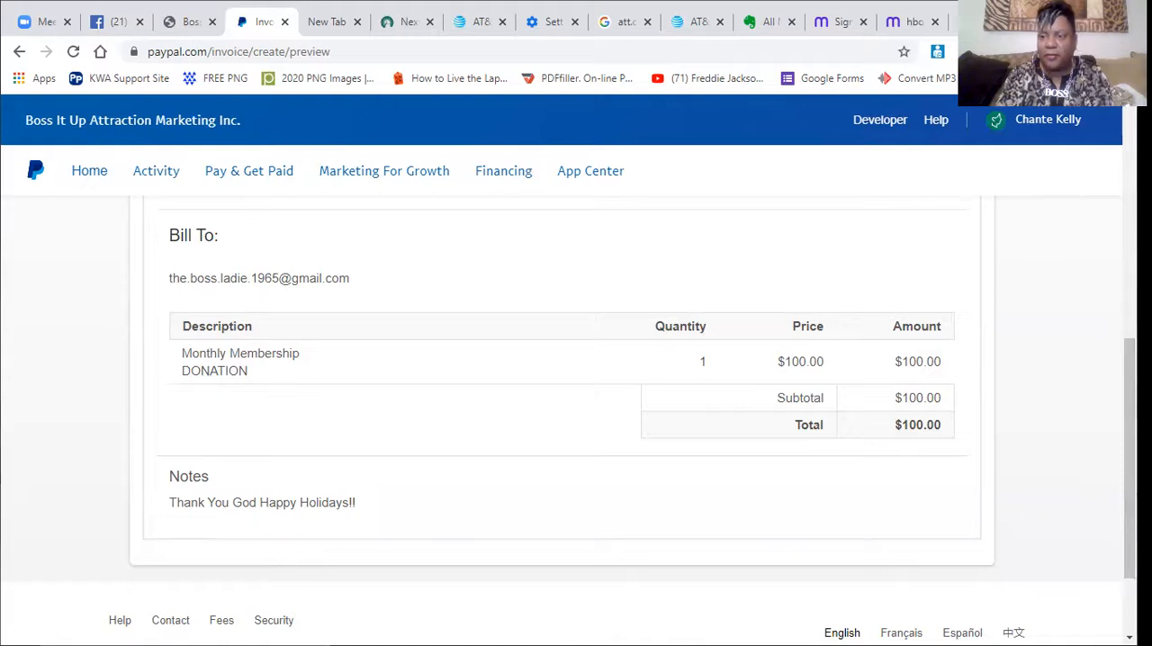
pyautogui.scroll(-2, 576, 414)
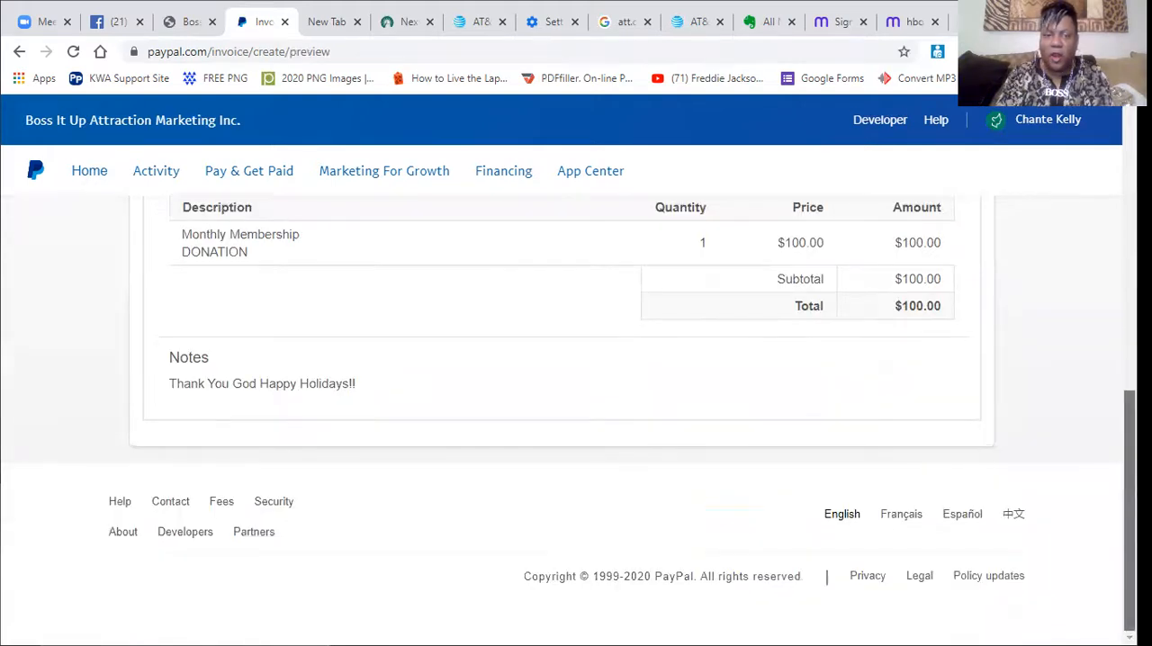
pyautogui.scroll(6, 1073, 233)
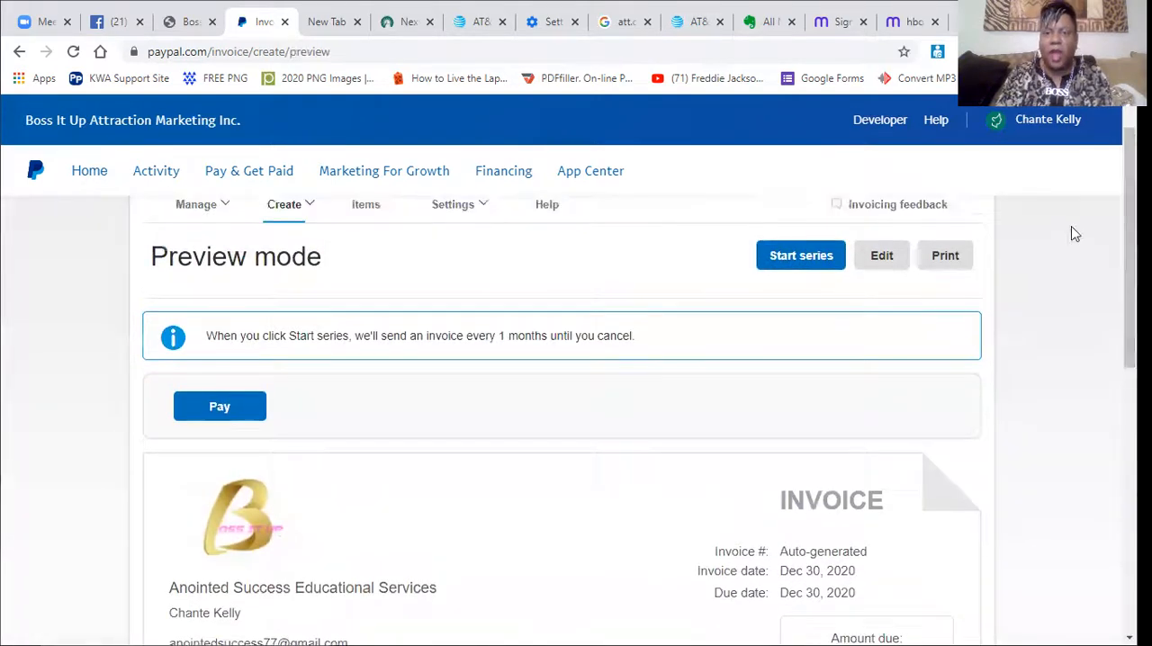